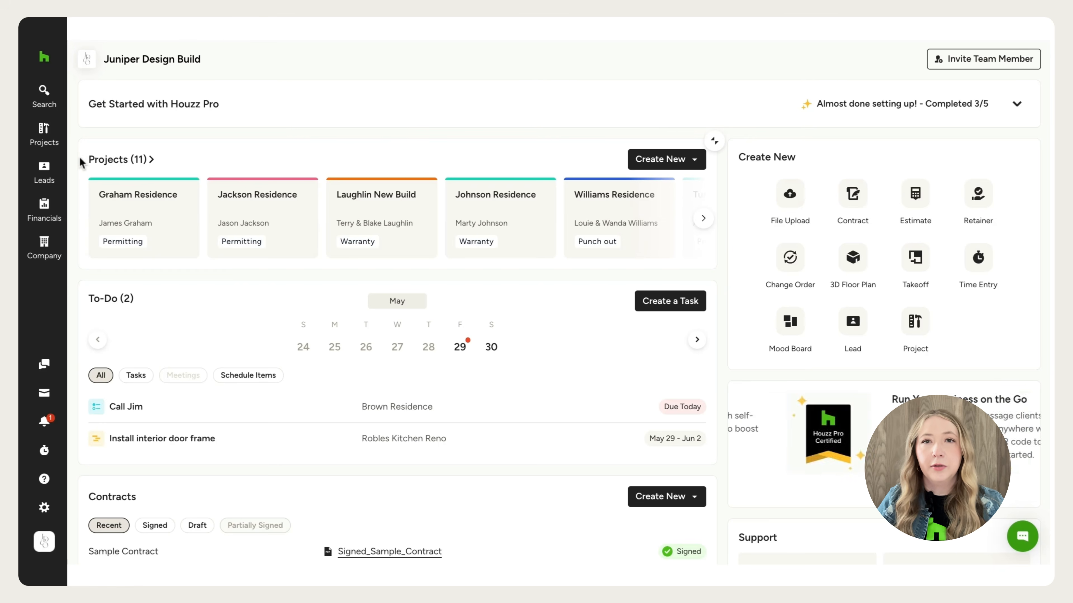
Step: Open the full list of active leads and review its columns, from stage and tags through revenue, profit and last activity
left_click(44, 169)
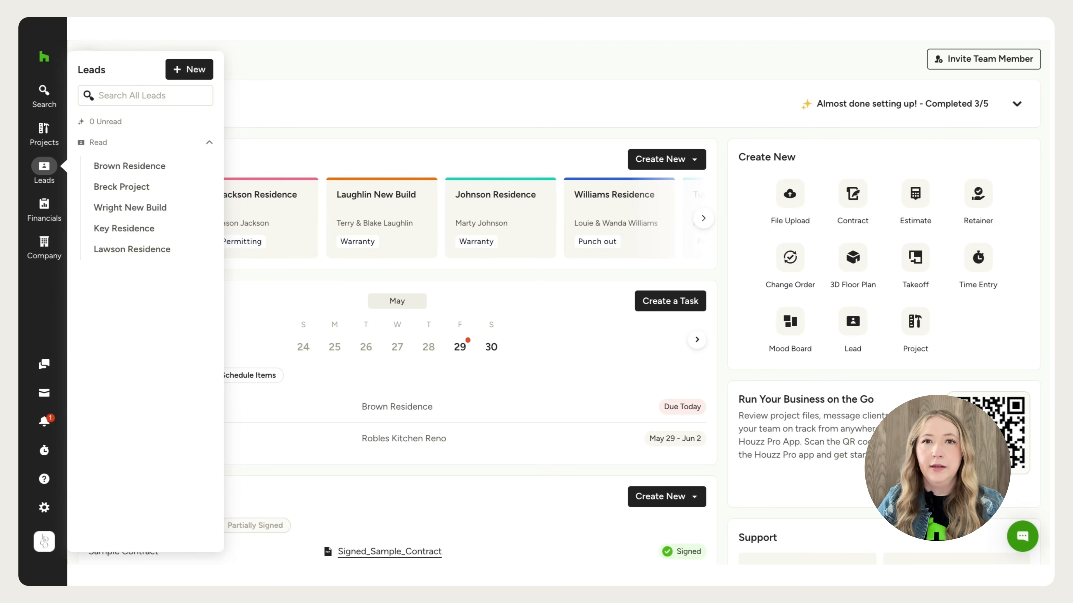
left_click(60, 134)
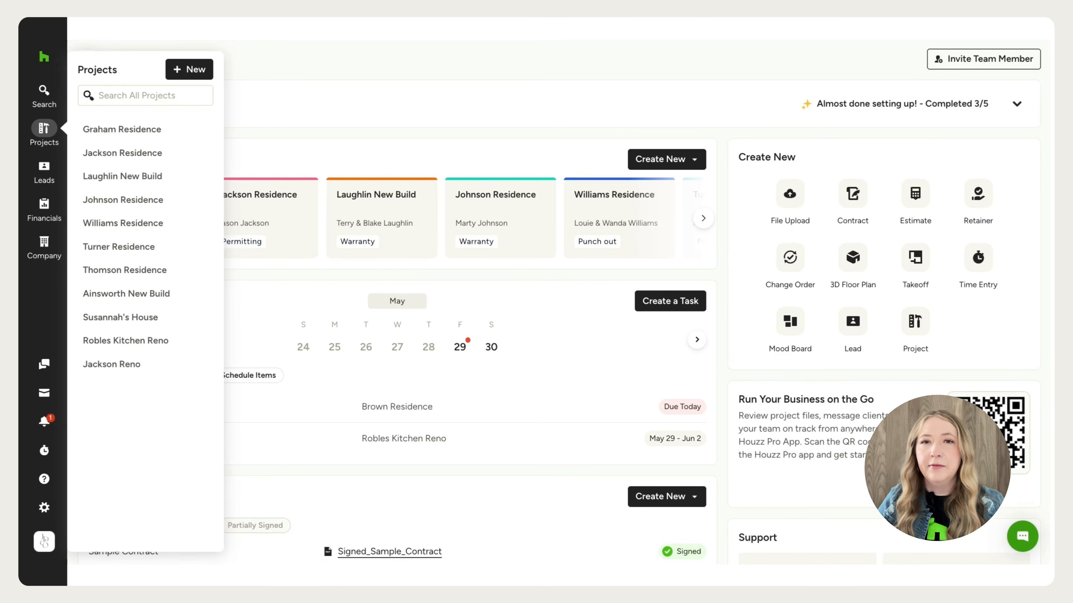
left_click(49, 169)
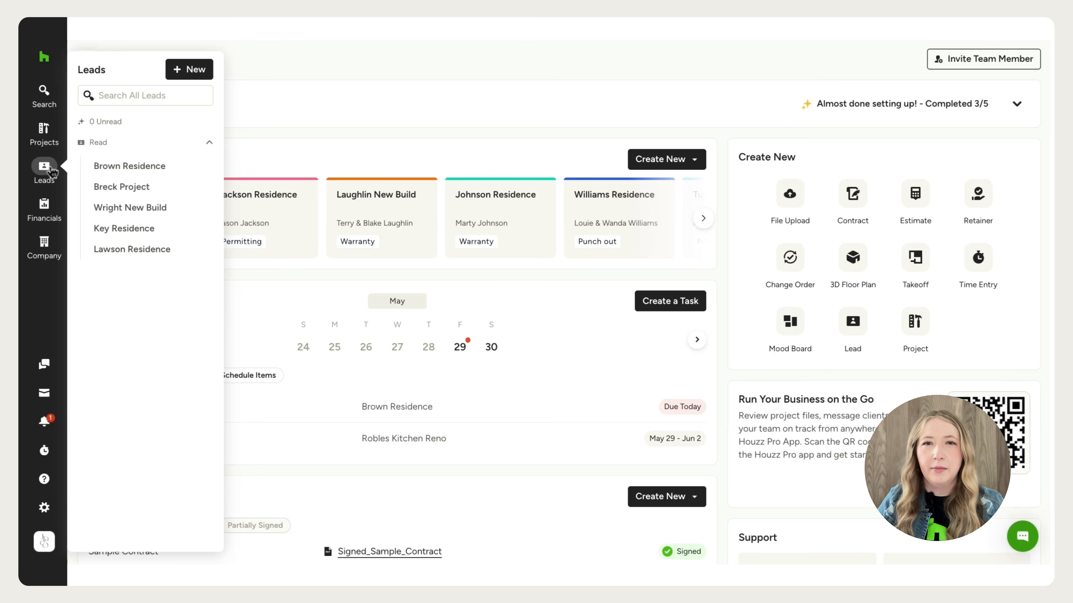
left_click(50, 169)
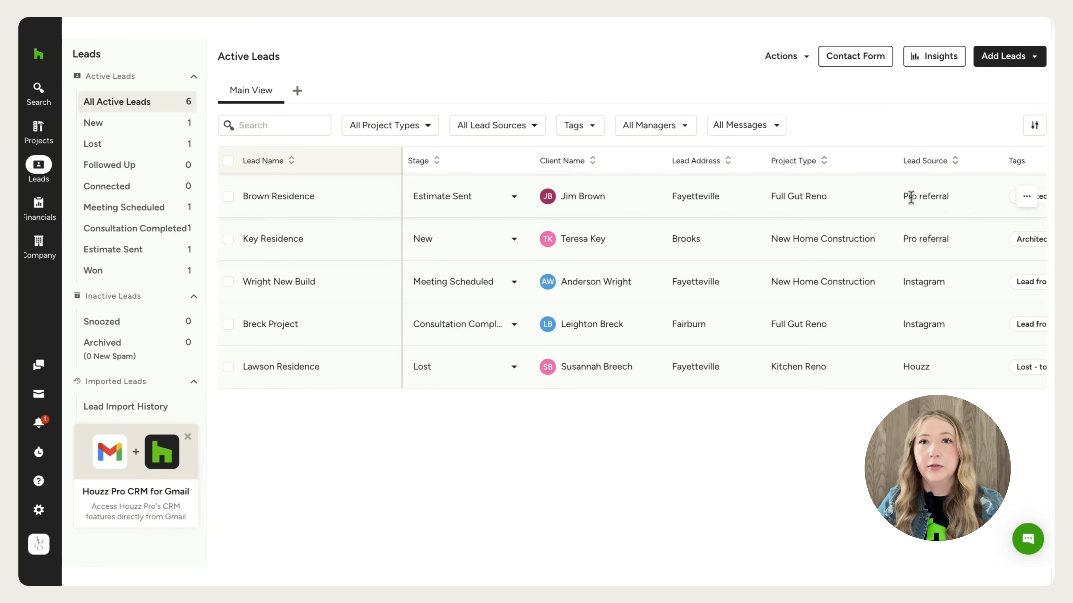
scroll(955, 350, "right", 5)
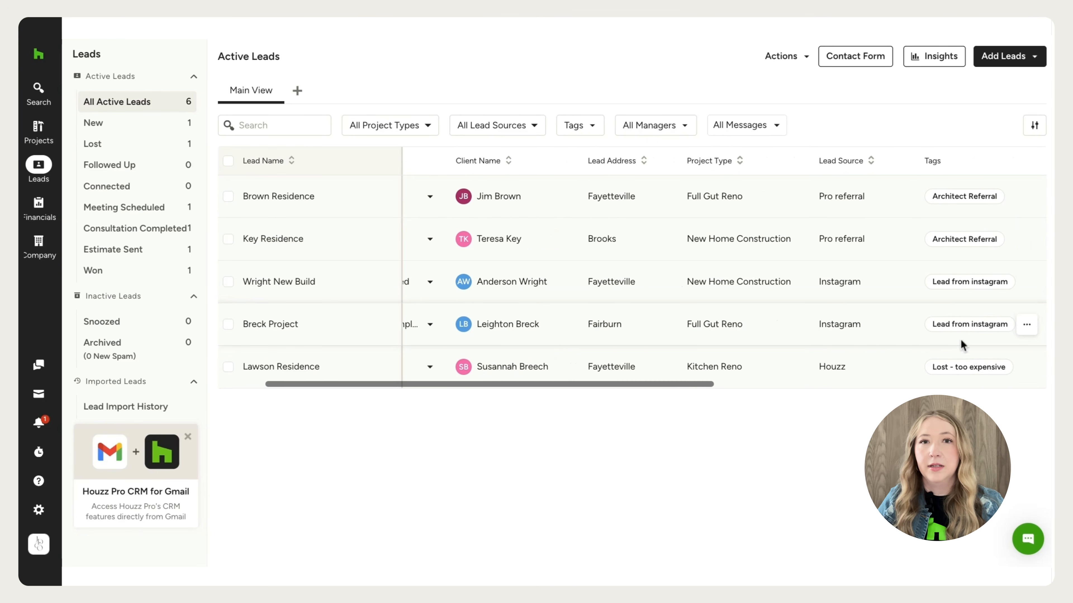
scroll(962, 345, "right", 5)
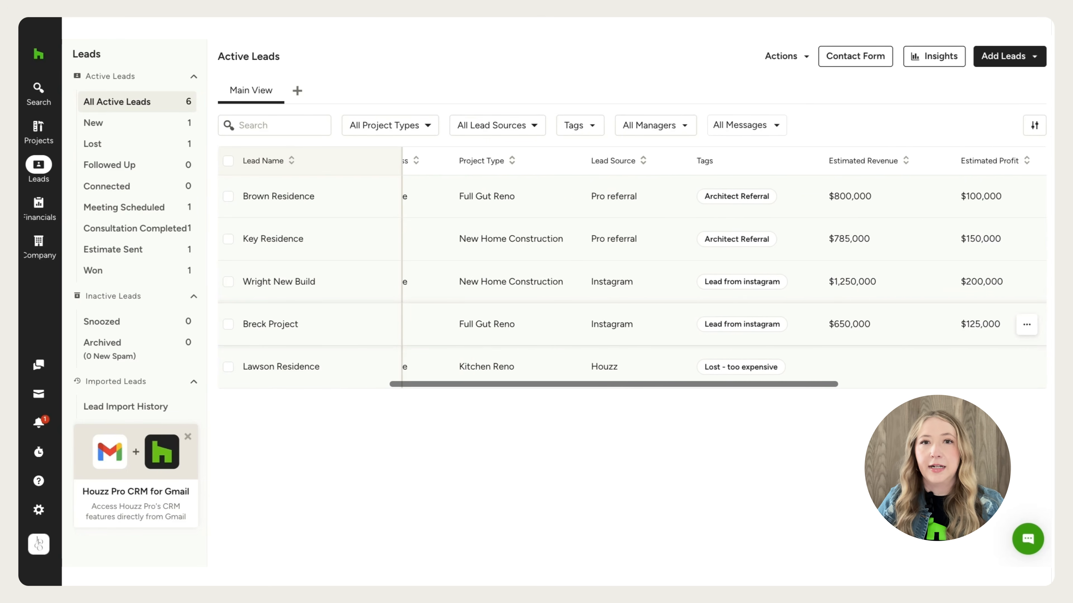
scroll(963, 333, "right", 3)
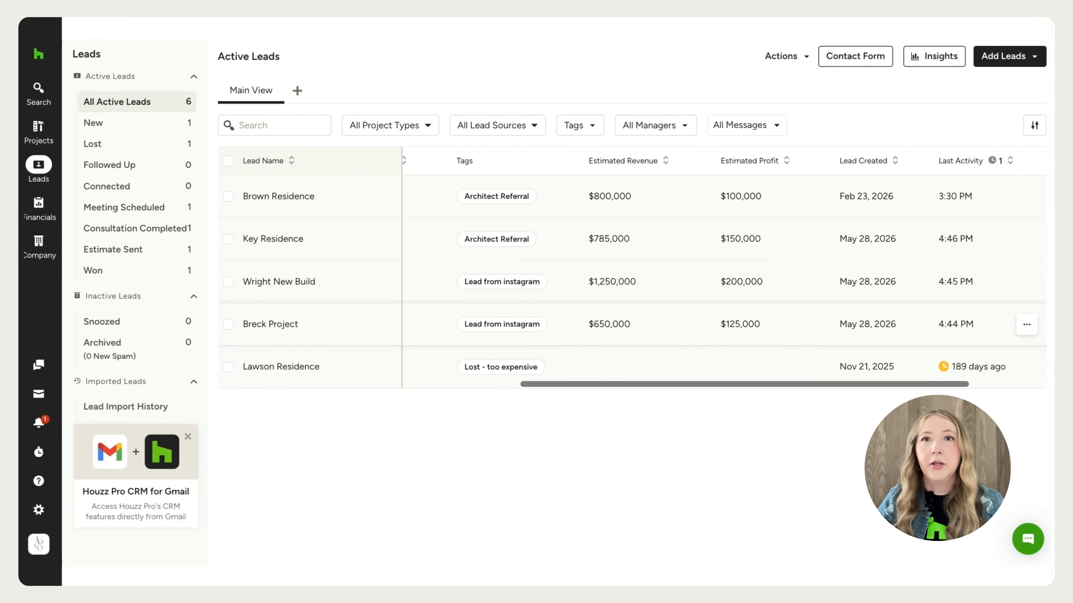
Step: Open the Brown Residence lead and review its overview, tasks and estimate
left_click(283, 198)
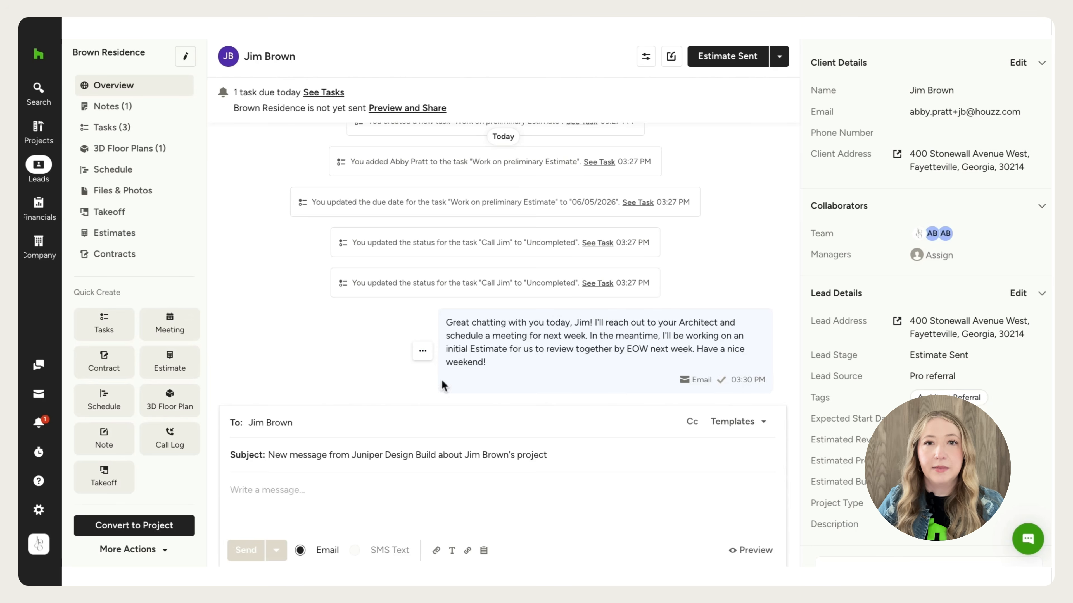
left_click(127, 128)
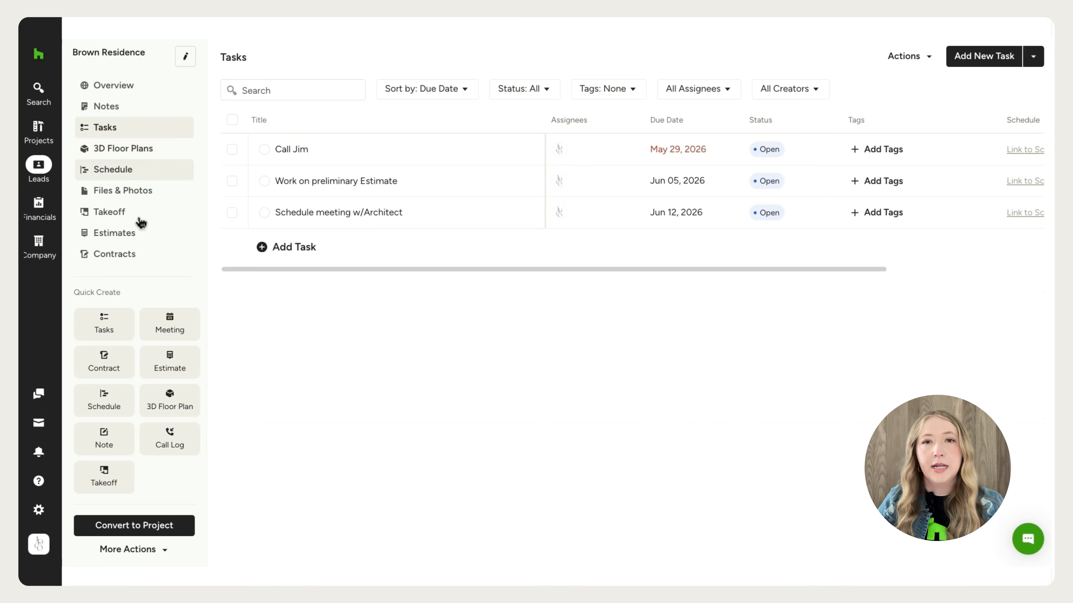
left_click(171, 235)
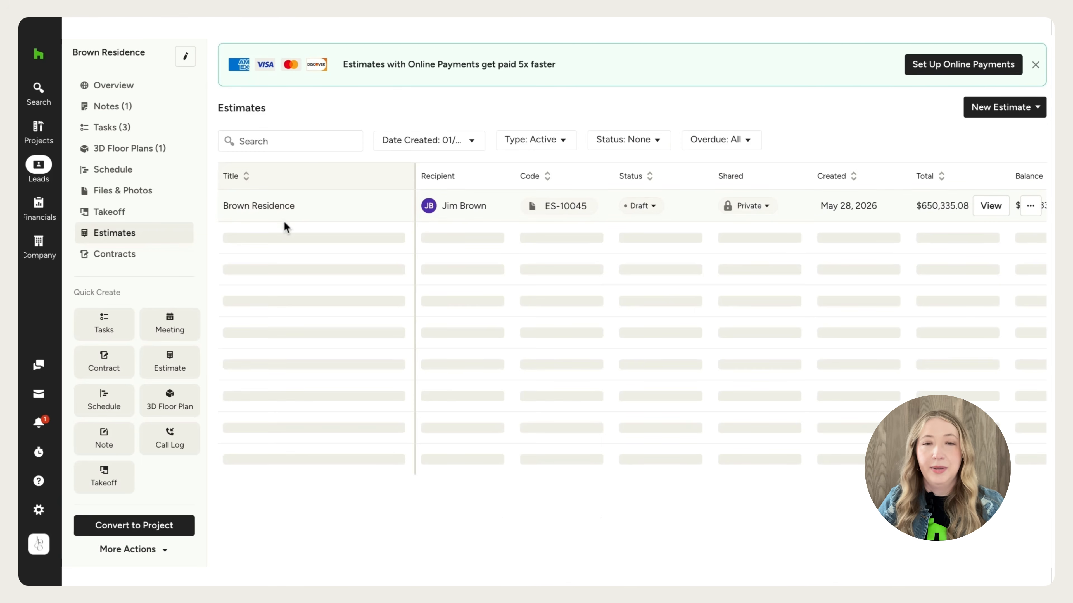
left_click(276, 207)
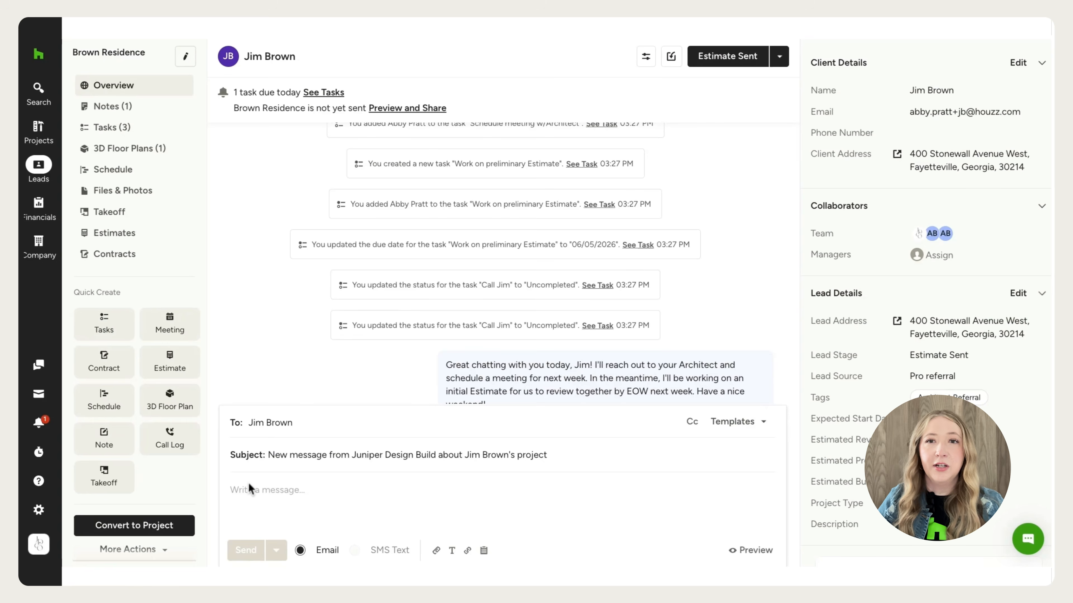
Step: Convert the Brown Residence lead to a project, keeping the prefilled lead information
left_click(174, 526)
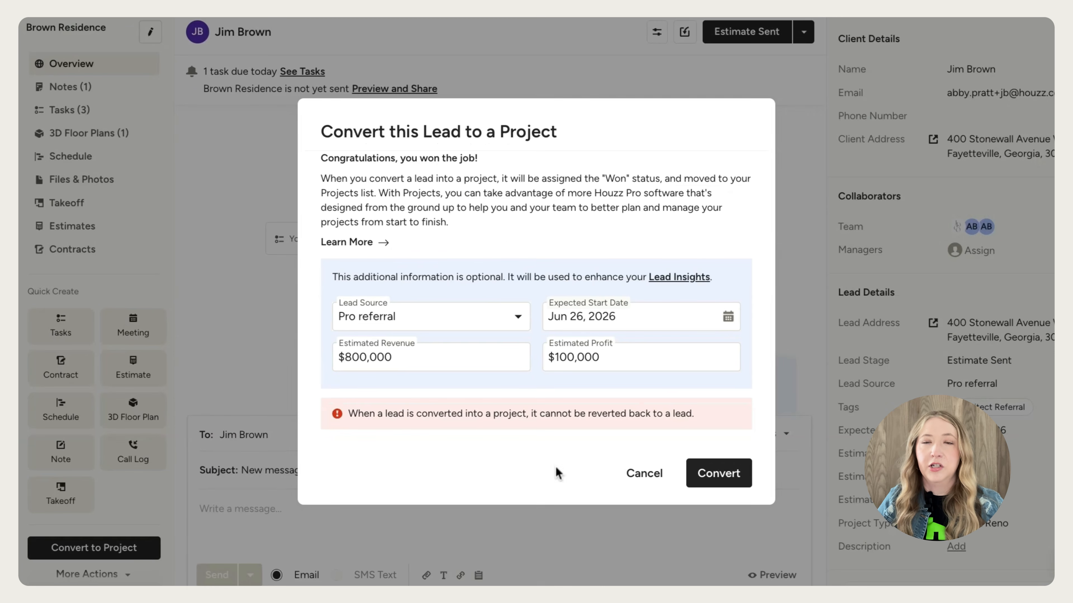
left_click(714, 472)
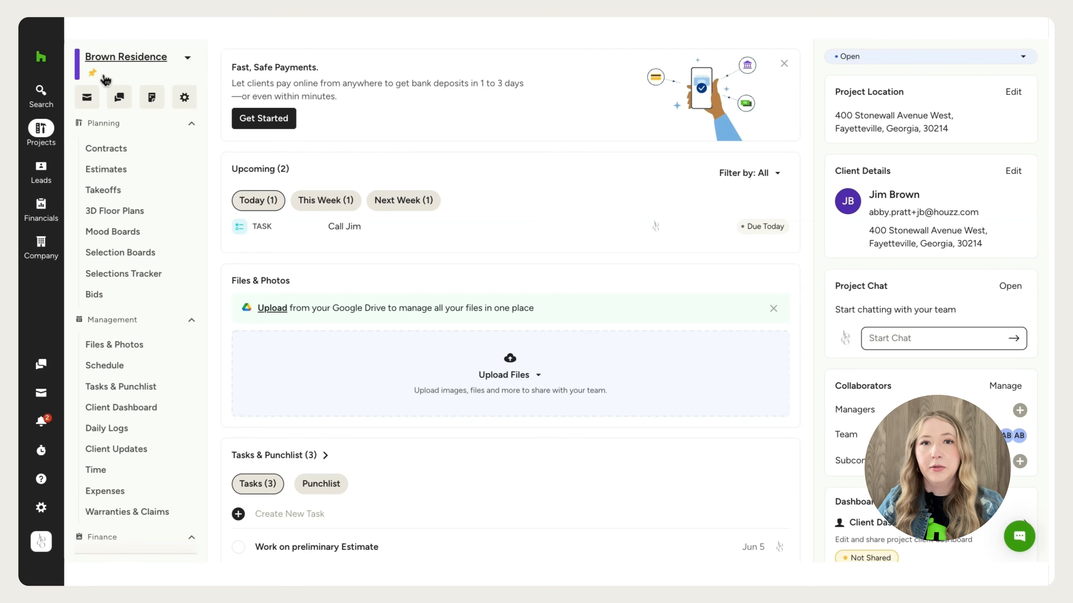
Step: Open the list of all projects, switch it to the board view and look through the status columns
mouse_move(54, 131)
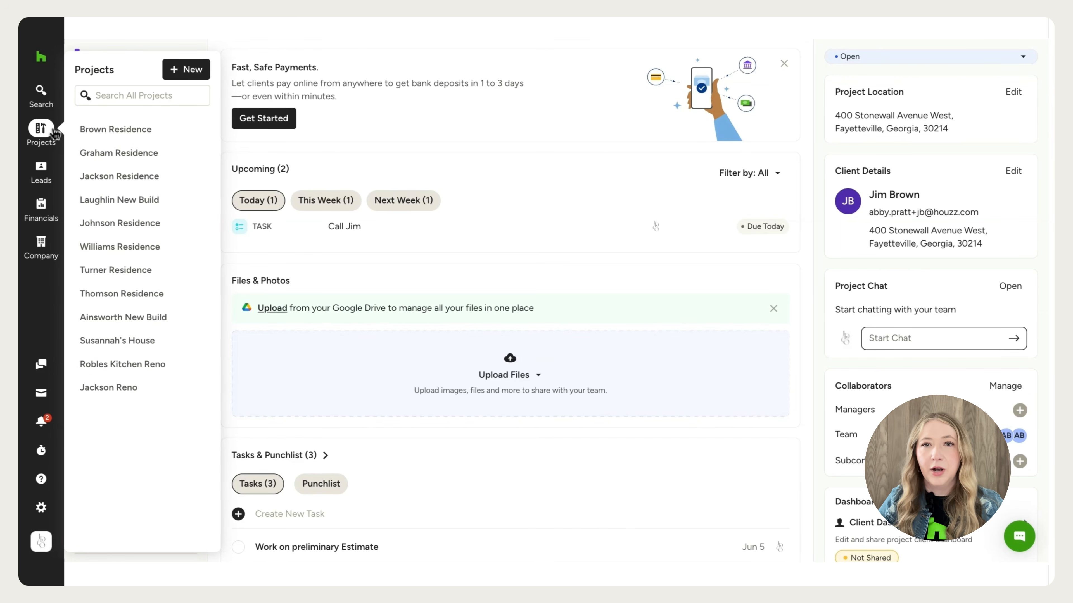
left_click(40, 129)
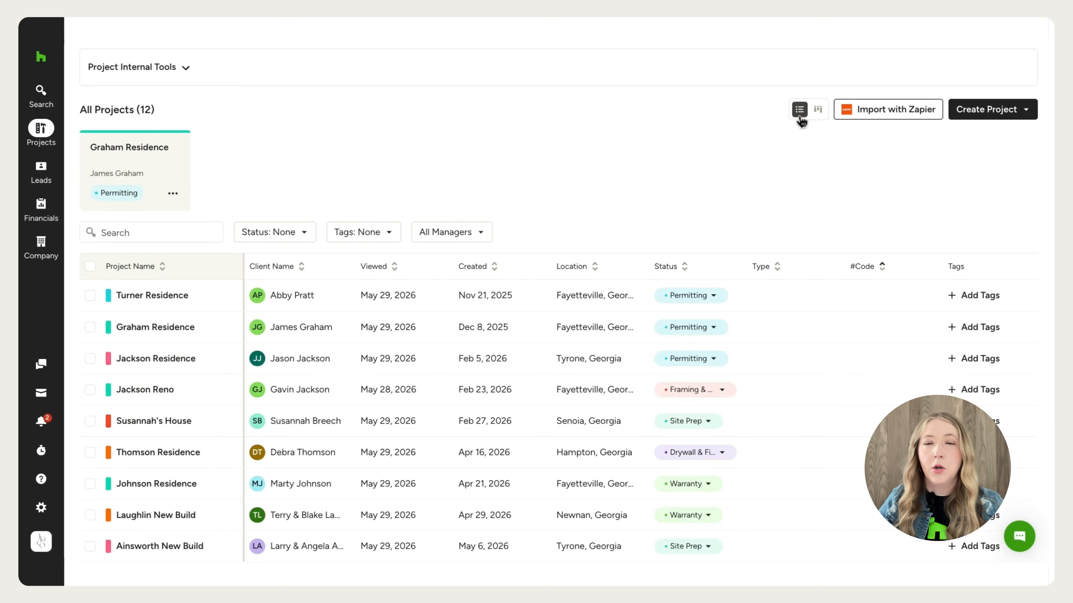
left_click(820, 112)
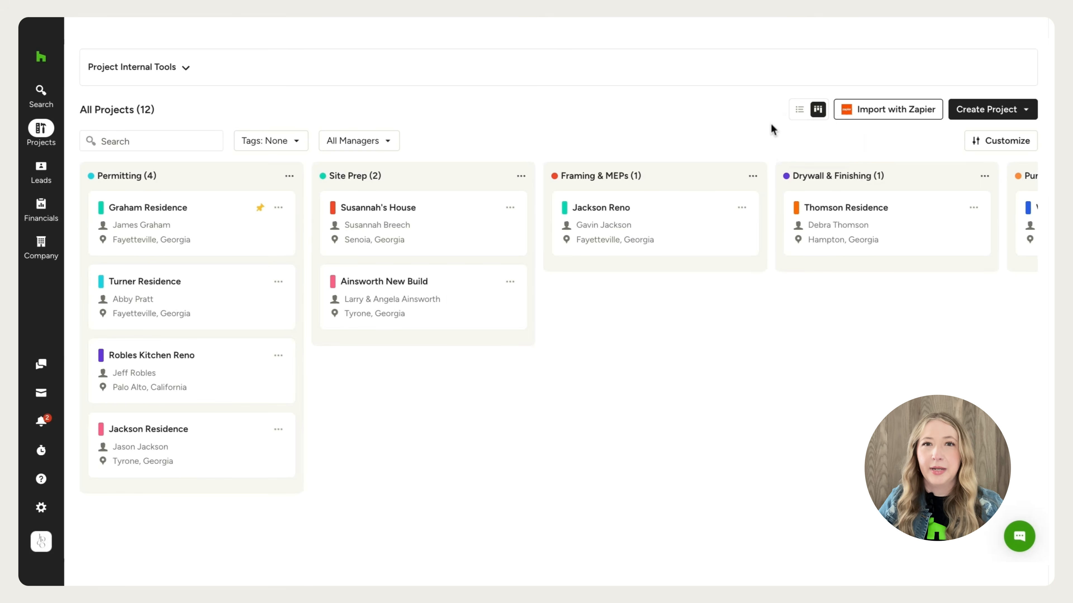
scroll(817, 192, "right", 3)
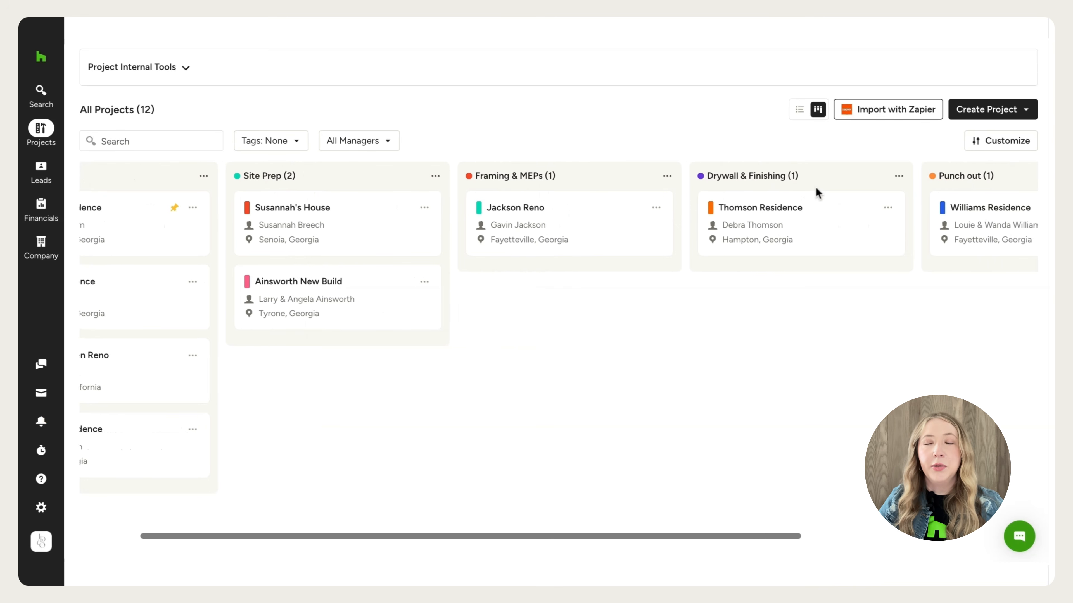
scroll(818, 192, "right", 5)
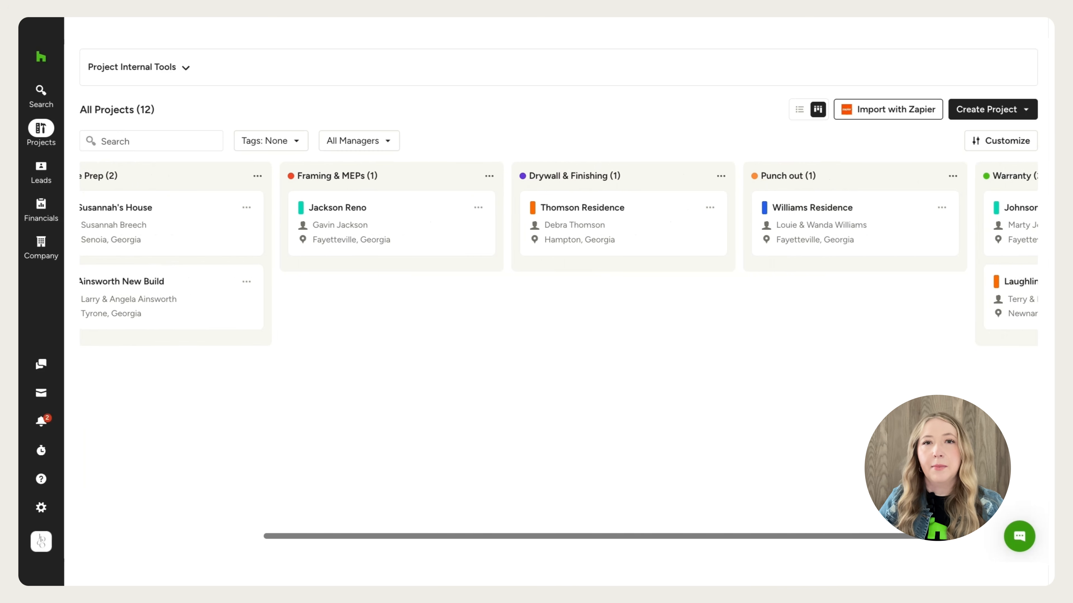
scroll(831, 186, "right", 2)
Step: Review which project statuses are shown in the board's customization settings, then close them
left_click(1024, 146)
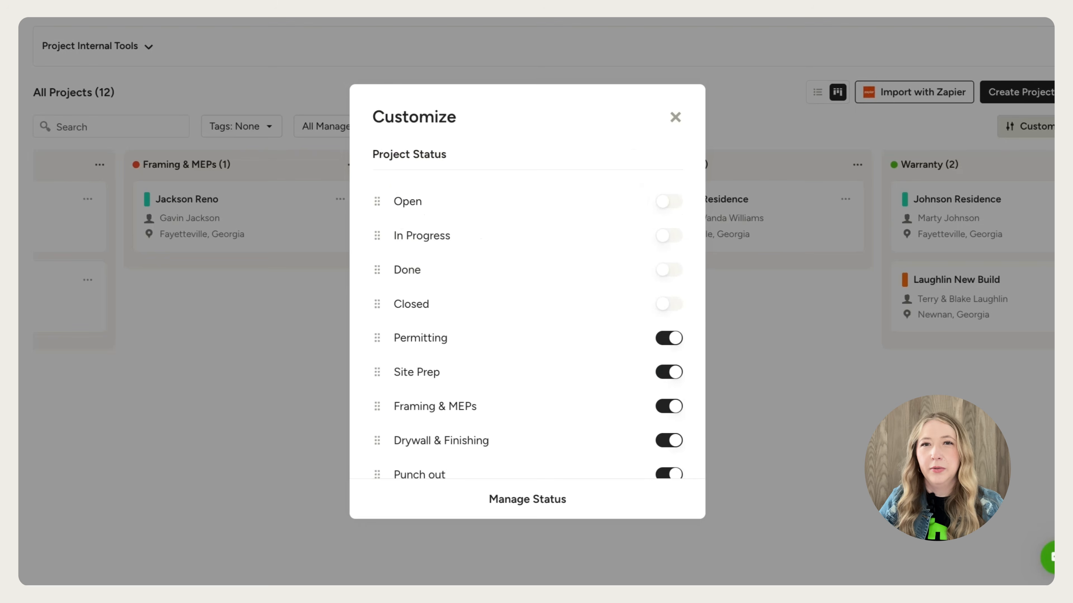
scroll(673, 374, "down", 2)
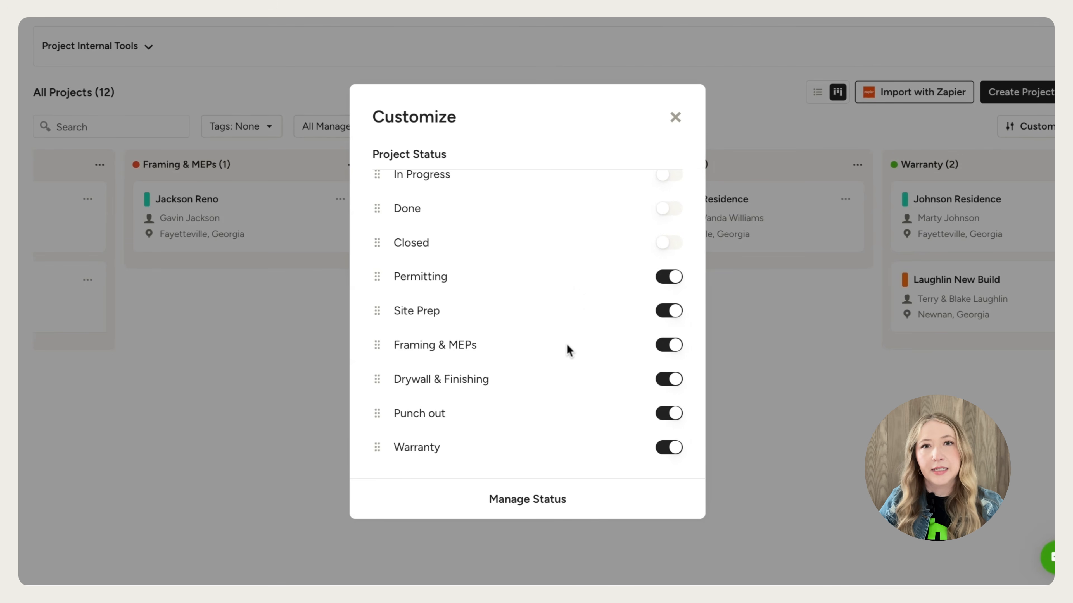
left_click(675, 117)
Step: Move the Susannah's House project from Site Prep to Framing & MEPs on the board
scroll(525, 187, "left", 5)
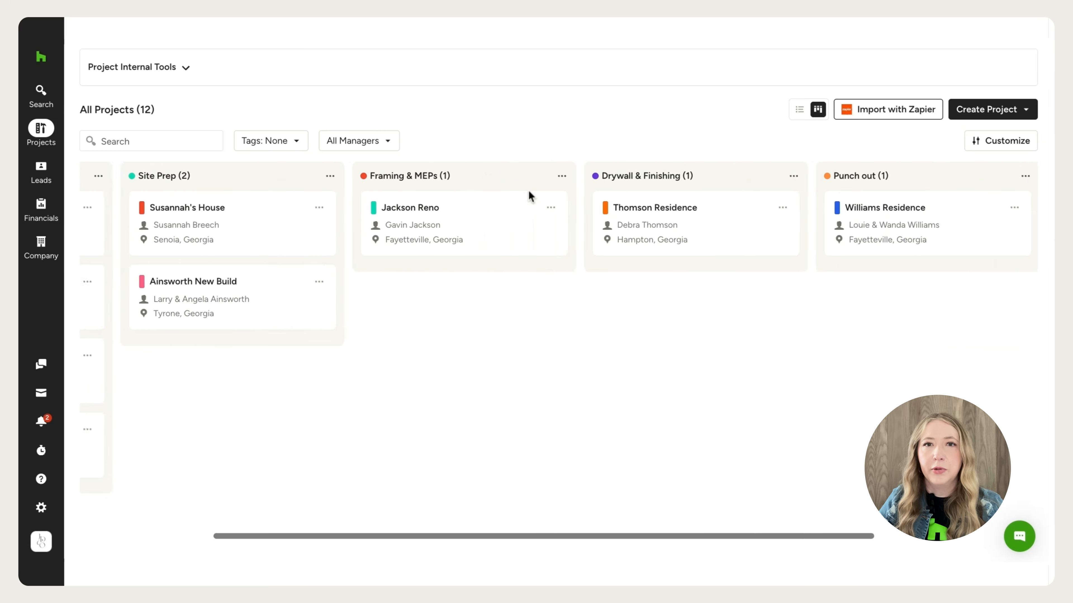
scroll(530, 196, "left", 5)
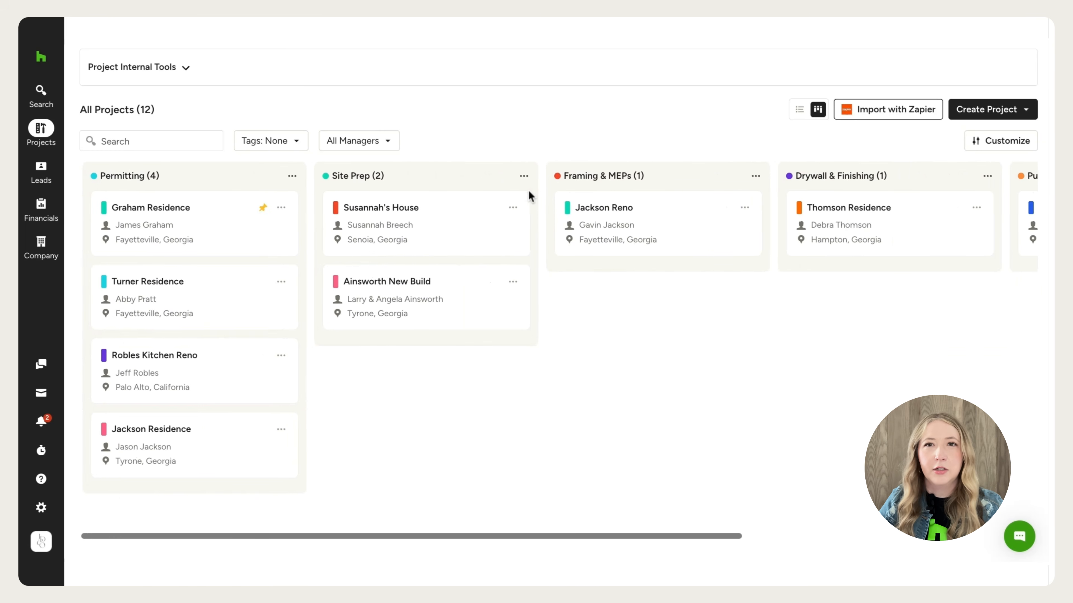
left_click_drag(470, 224, 637, 226)
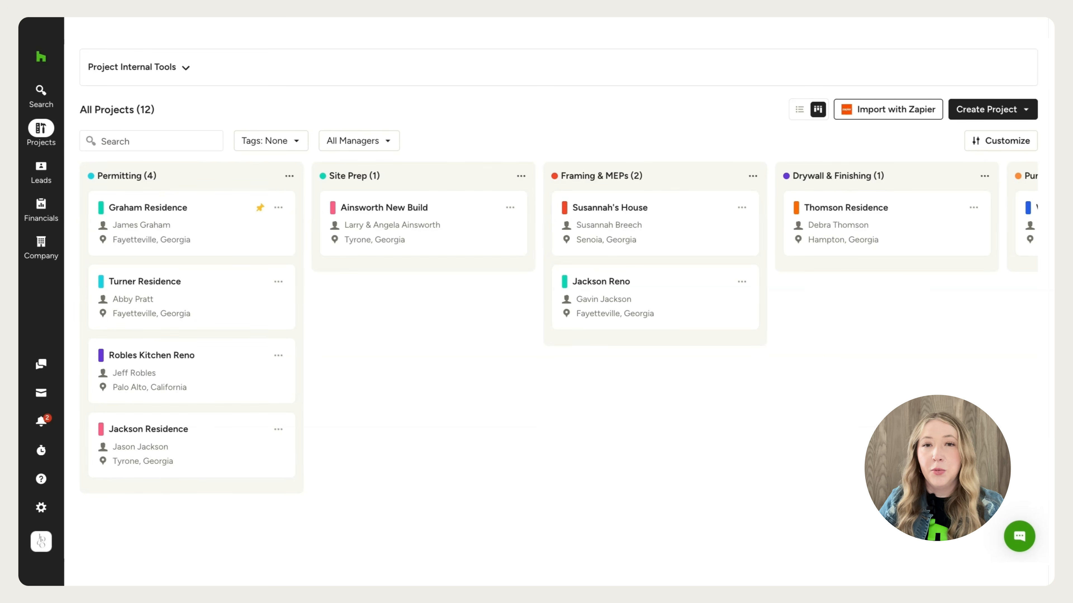
Step: Create a new blank project named Johnson Residence
left_click(970, 113)
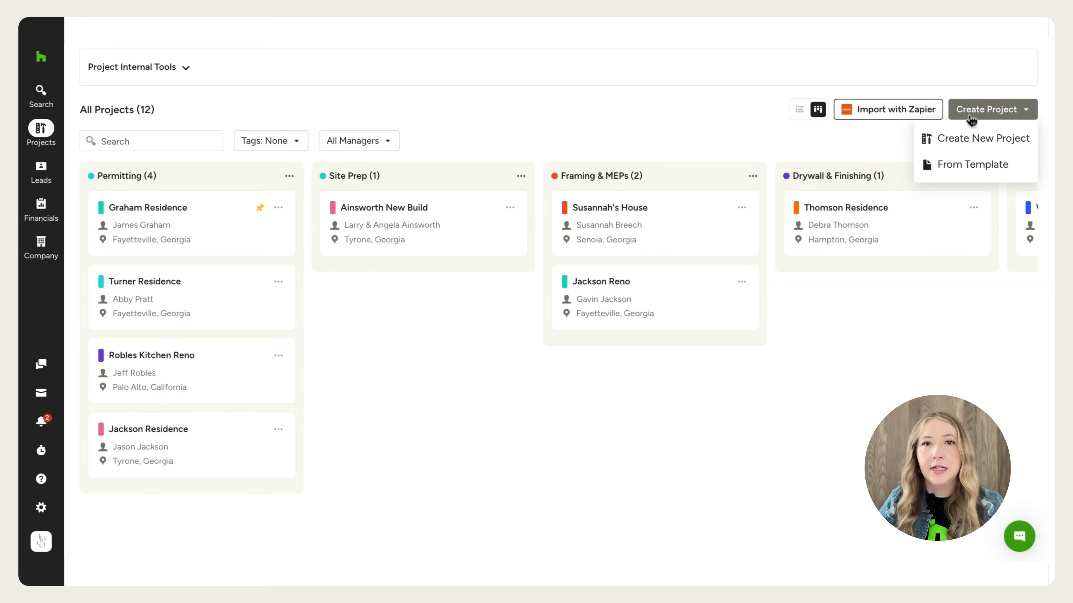
left_click(966, 140)
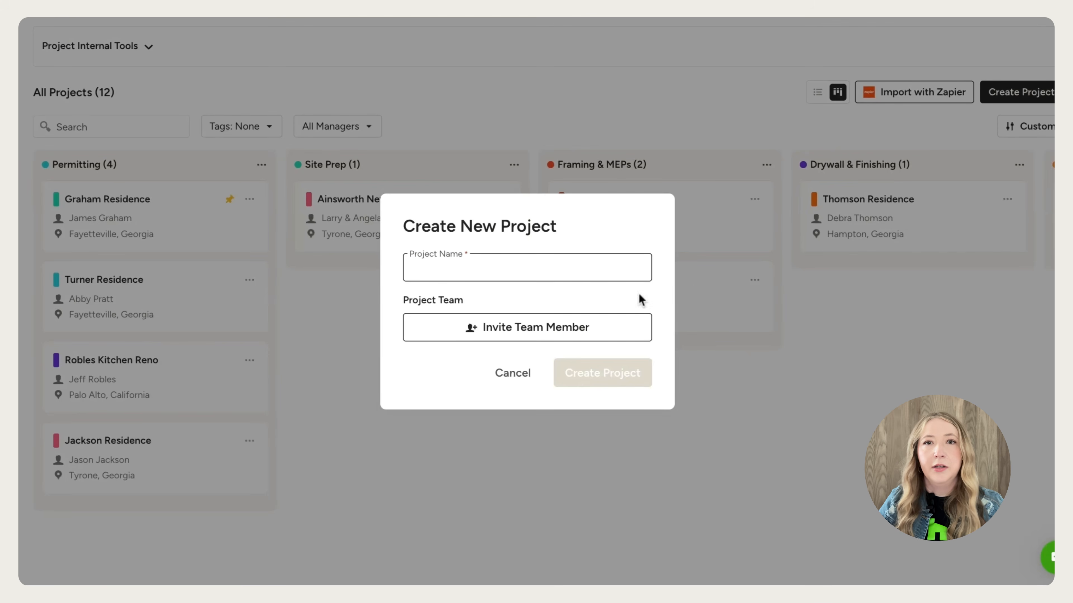
type("Jo")
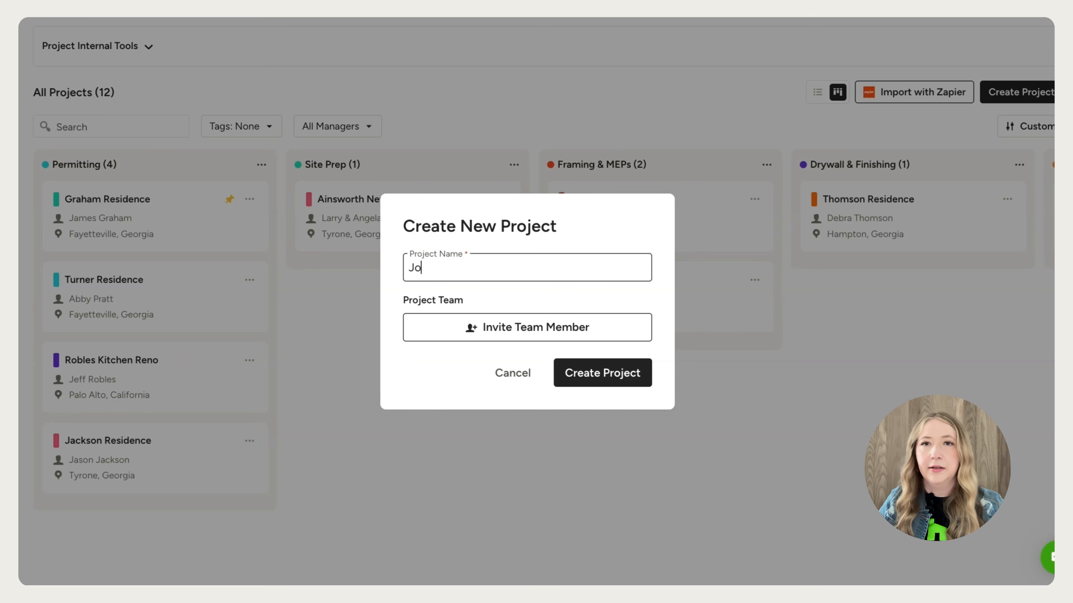
type("hnson Residence")
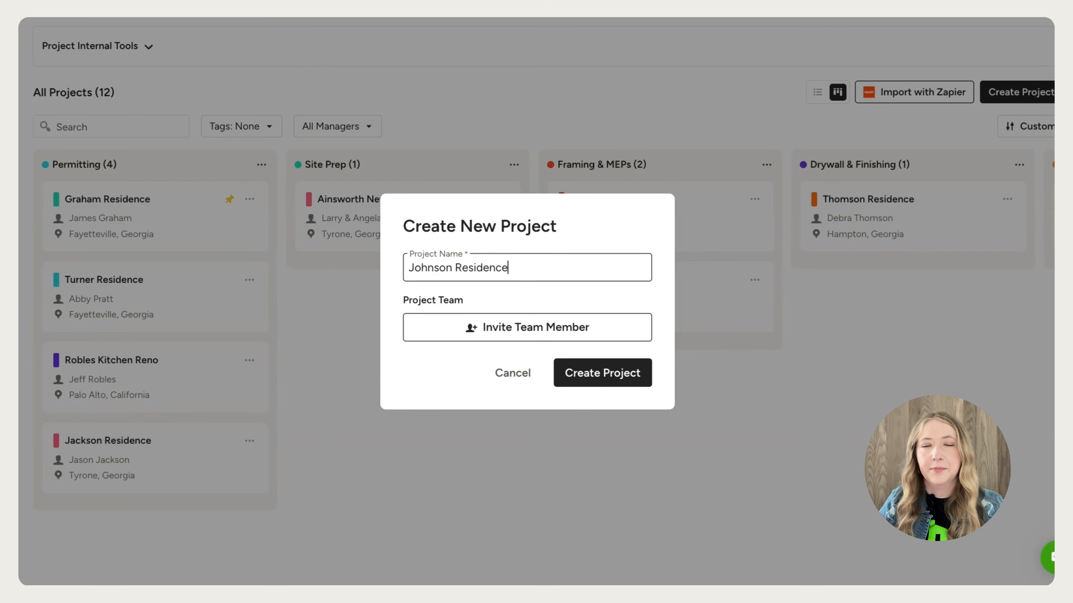
left_click(591, 366)
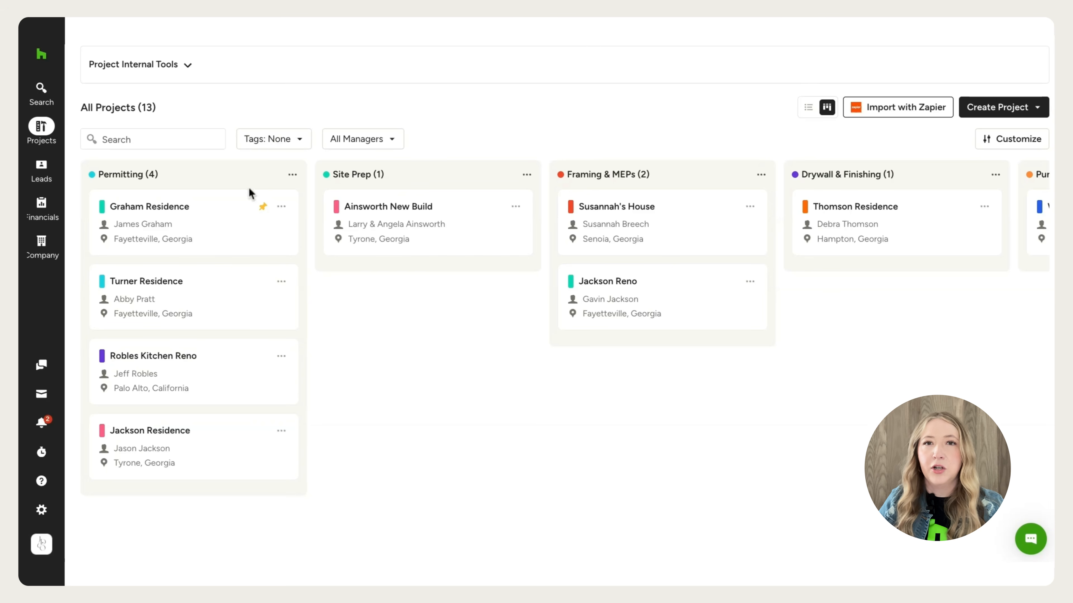
Step: Open the Graham Residence project and examine its overview sections and the available planning, management and finance tools
left_click(219, 226)
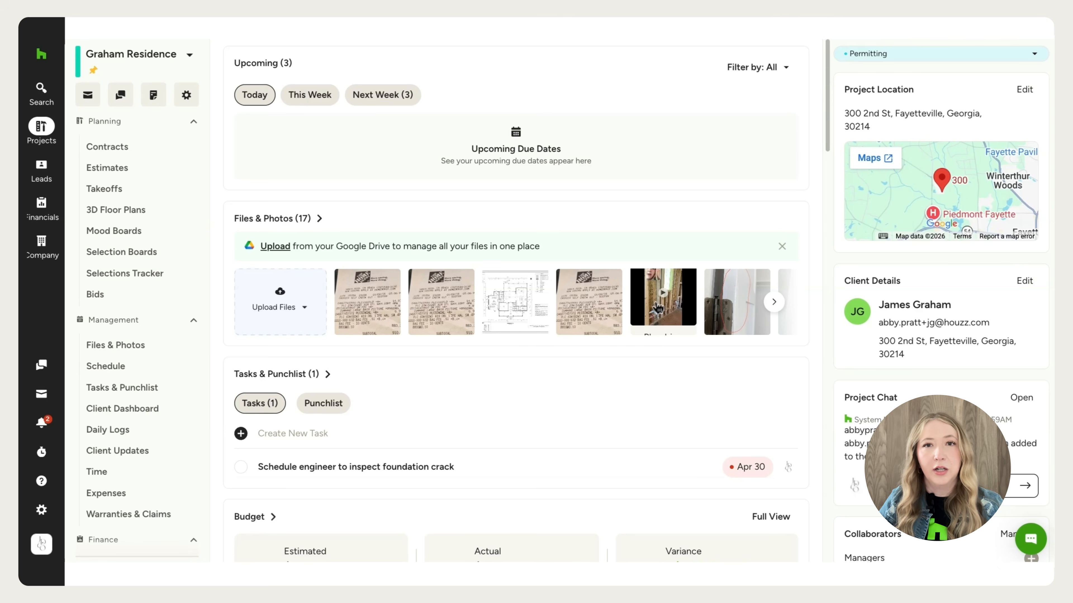
scroll(650, 393, "down", 10)
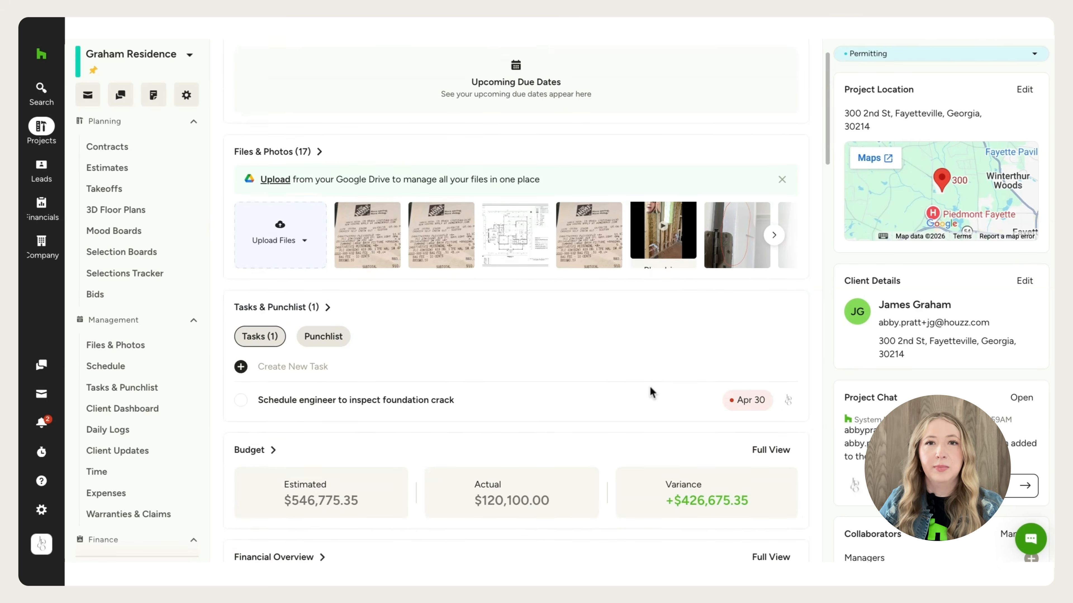
scroll(520, 300, "down", 4)
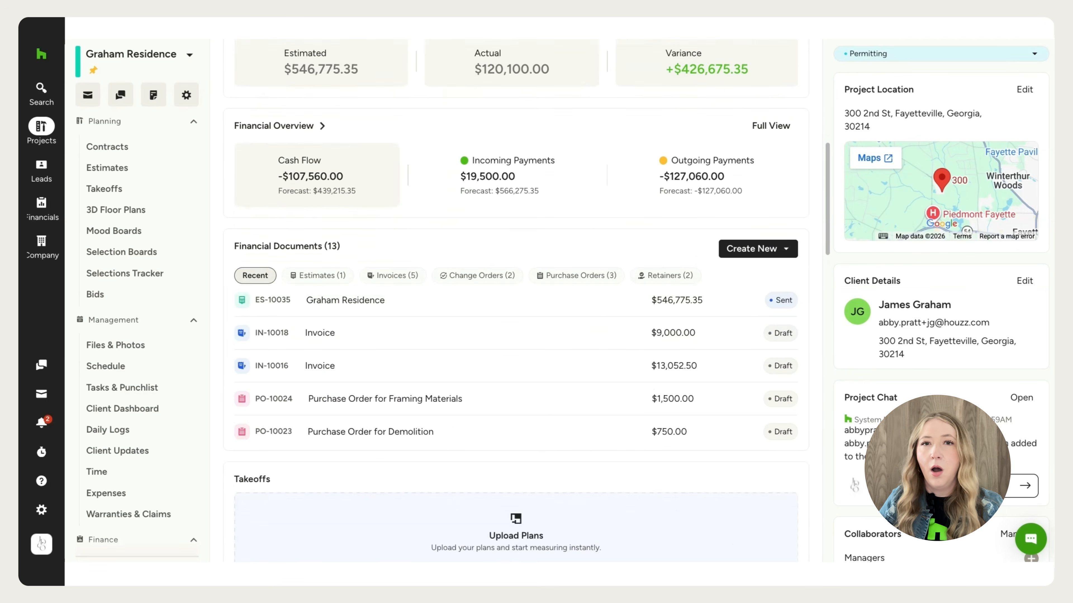
scroll(520, 300, "up", 10)
scroll(521, 300, "up", 4)
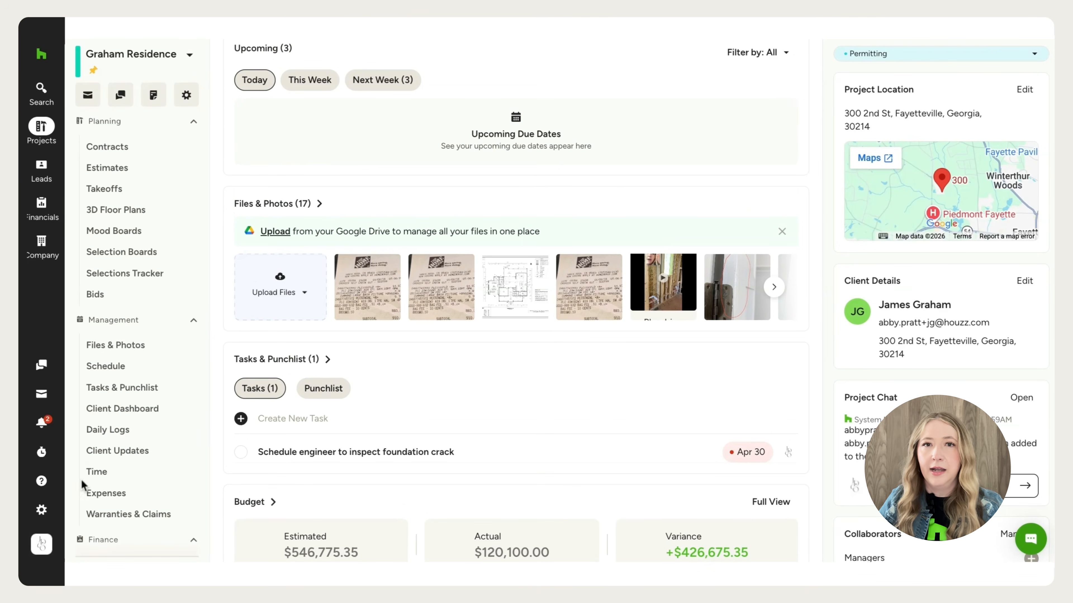
scroll(88, 492, "down", 3)
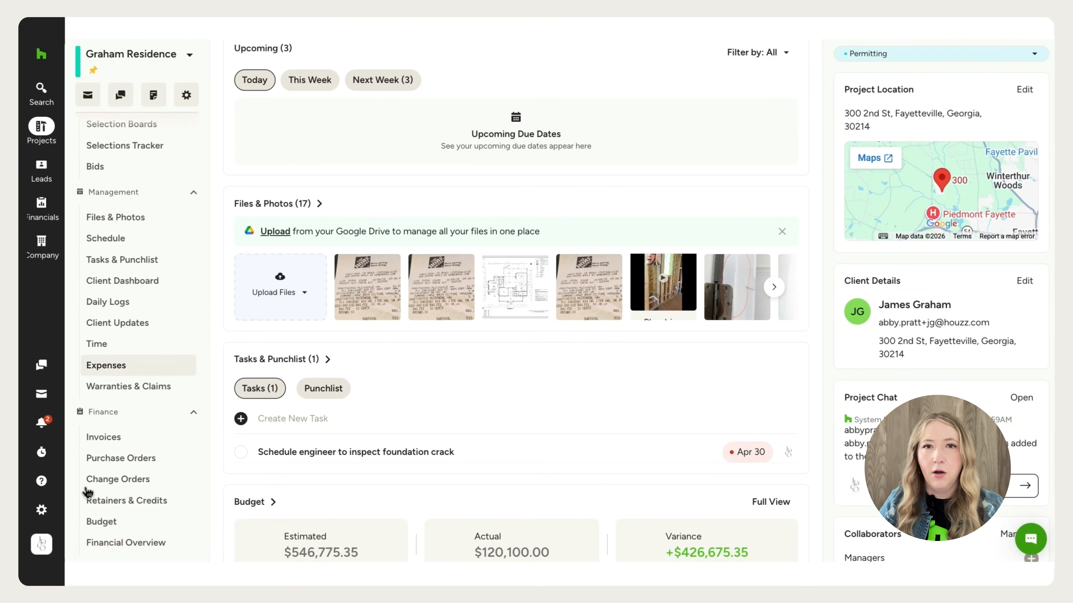
scroll(135, 464, "up", 3)
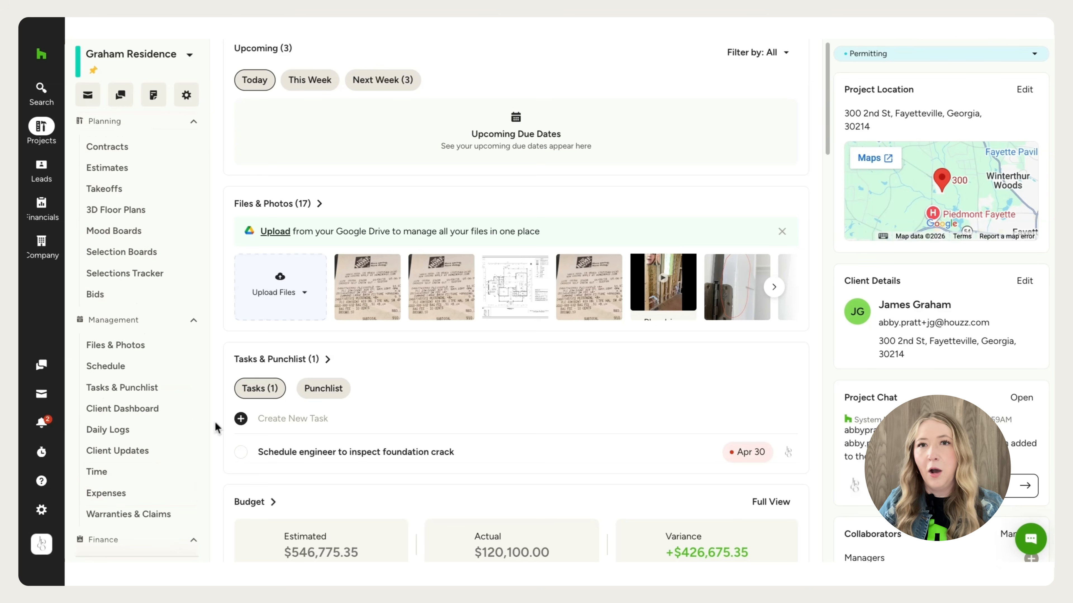
scroll(215, 424, "up", 1)
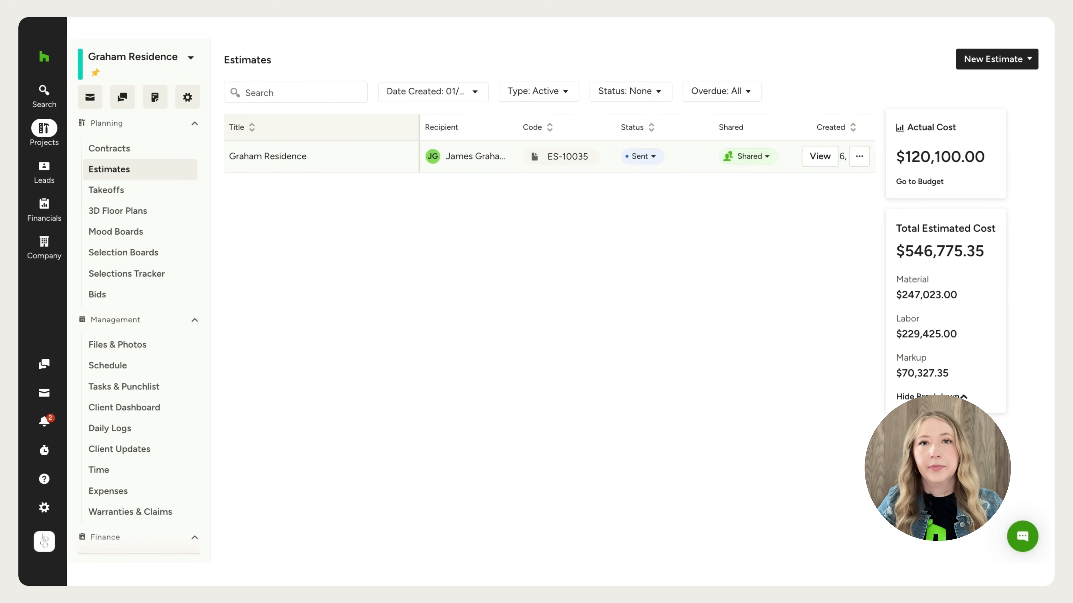
Step: Open the company's Cost Codes library and review the options for importing cost codes, then cancel the import
mouse_move(46, 248)
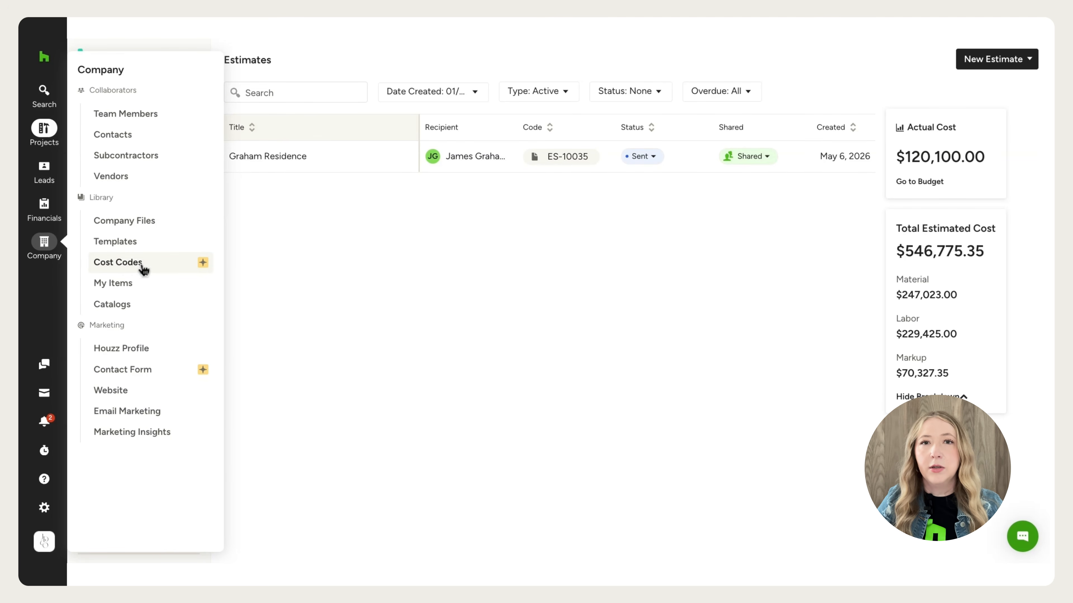
left_click(118, 263)
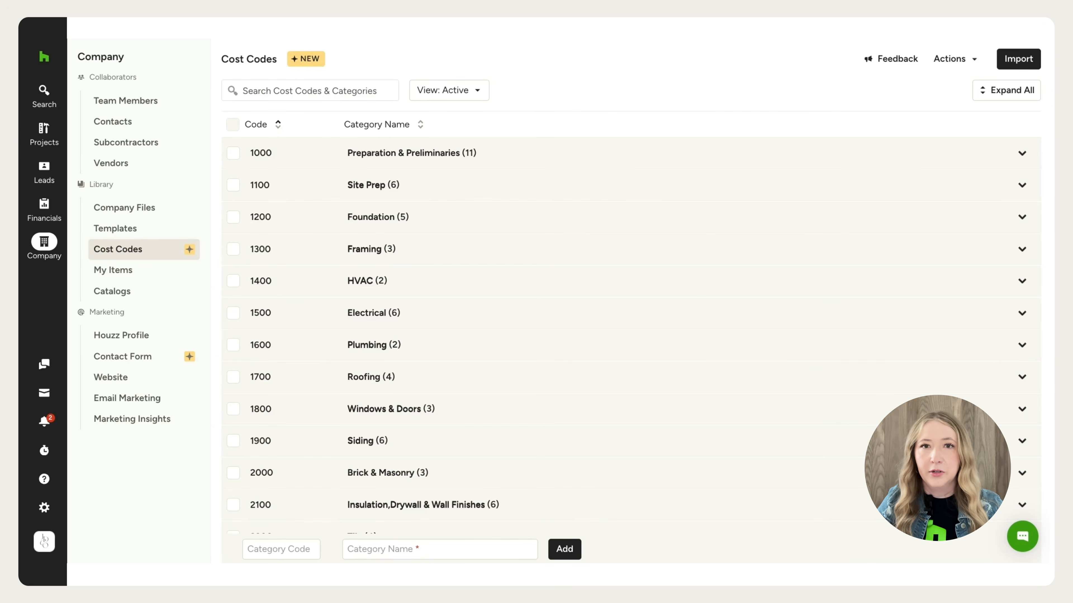
left_click(1018, 58)
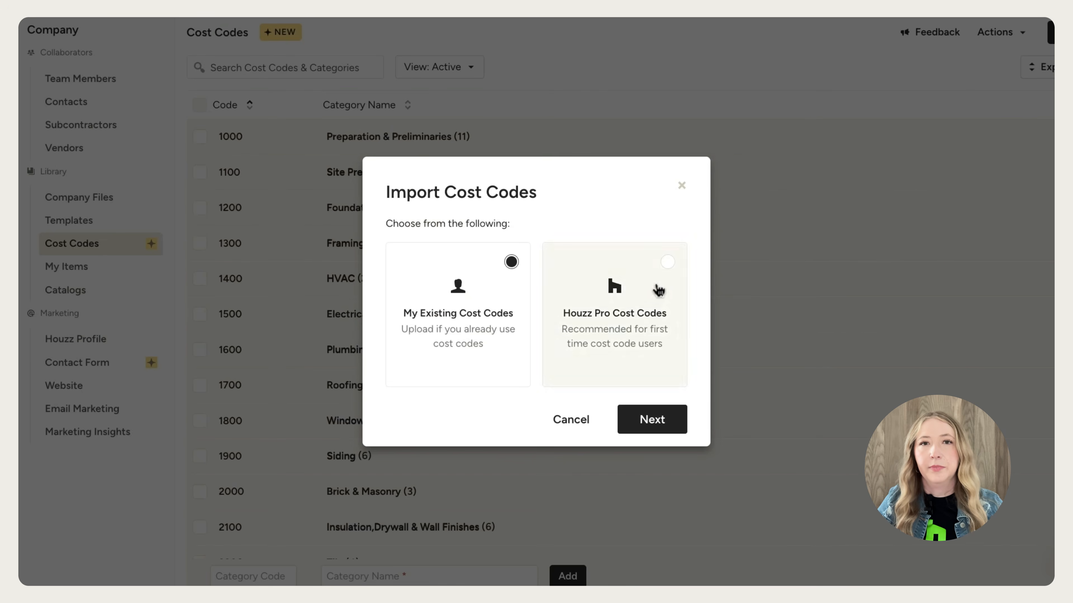
left_click(570, 419)
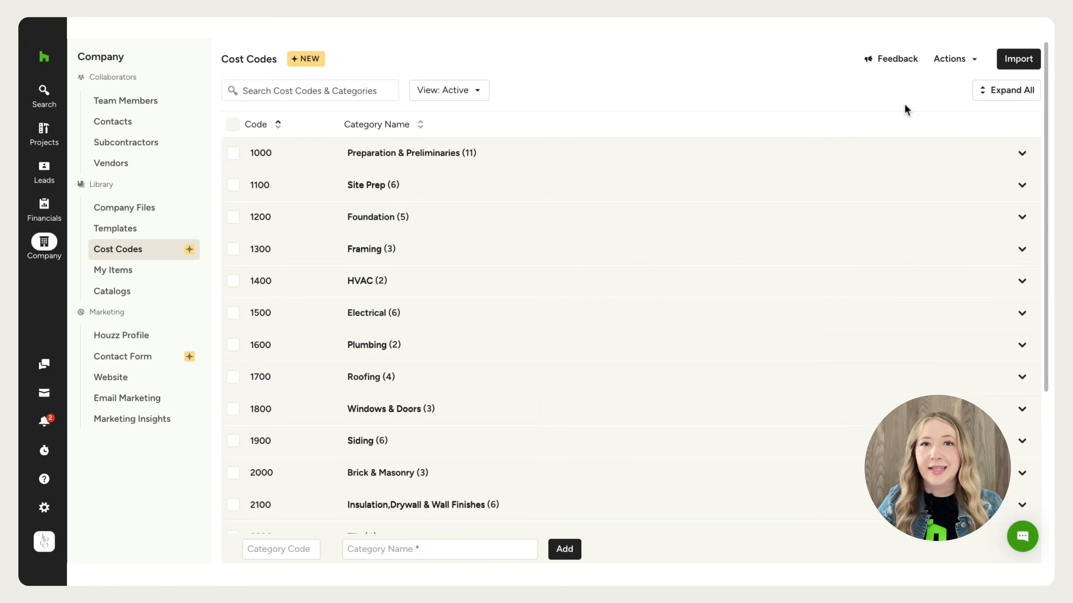
Step: Expand the 1600 Plumbing category to view its individual cost codes
left_click(999, 93)
left_click(1000, 94)
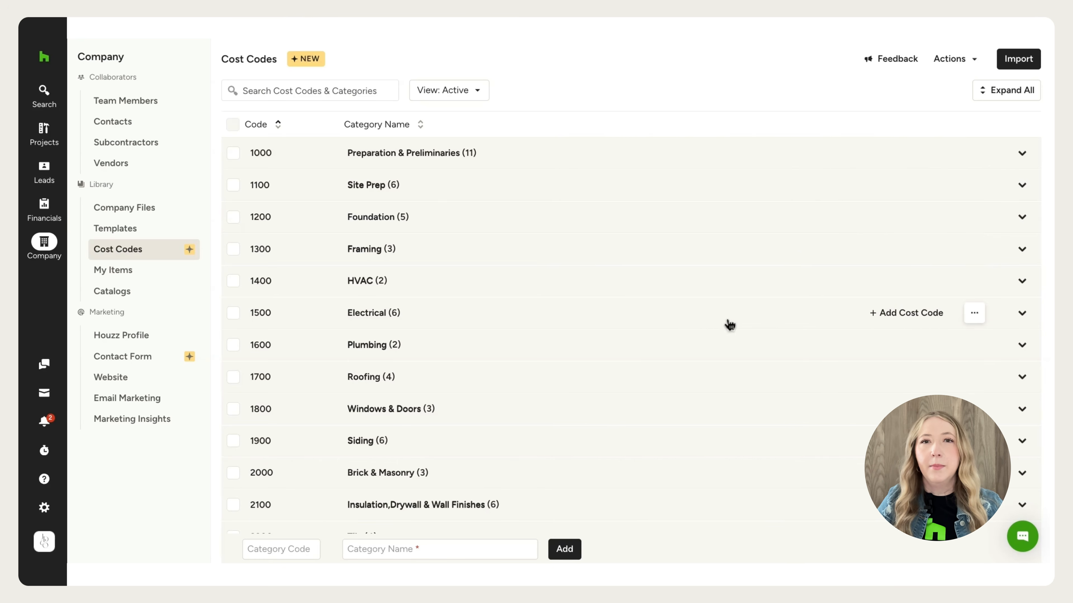
left_click(647, 350)
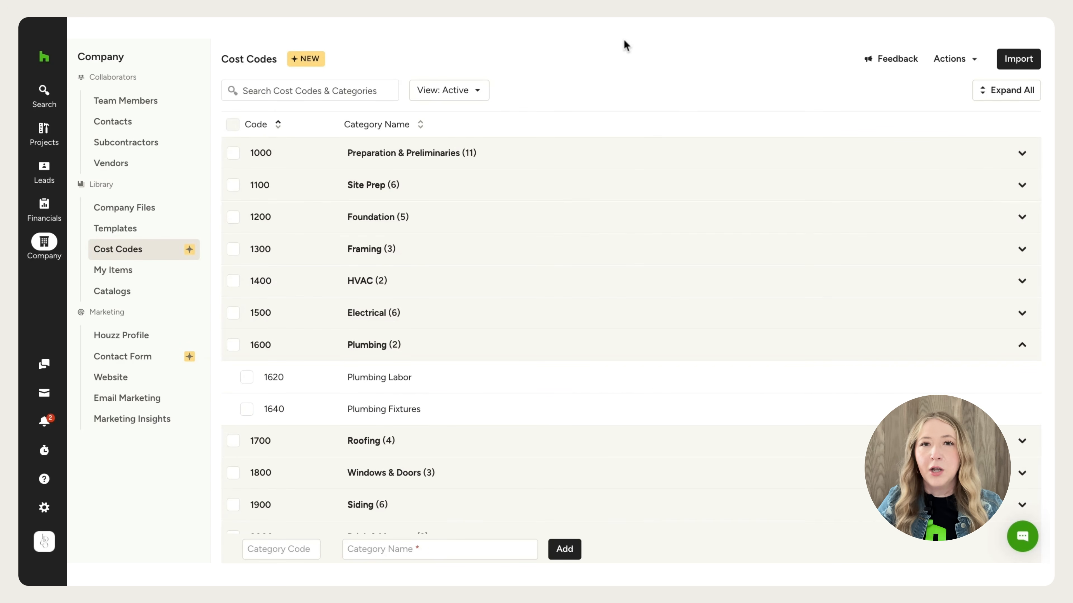
Step: Return to the Graham Residence project's estimates and start a new estimate from scratch
mouse_move(44, 131)
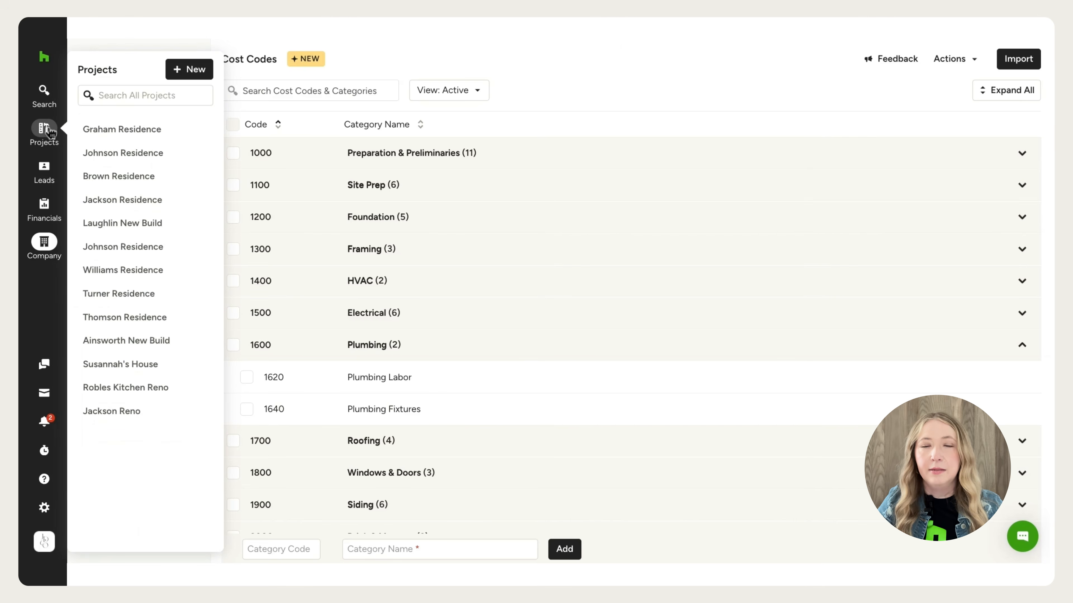
left_click(104, 135)
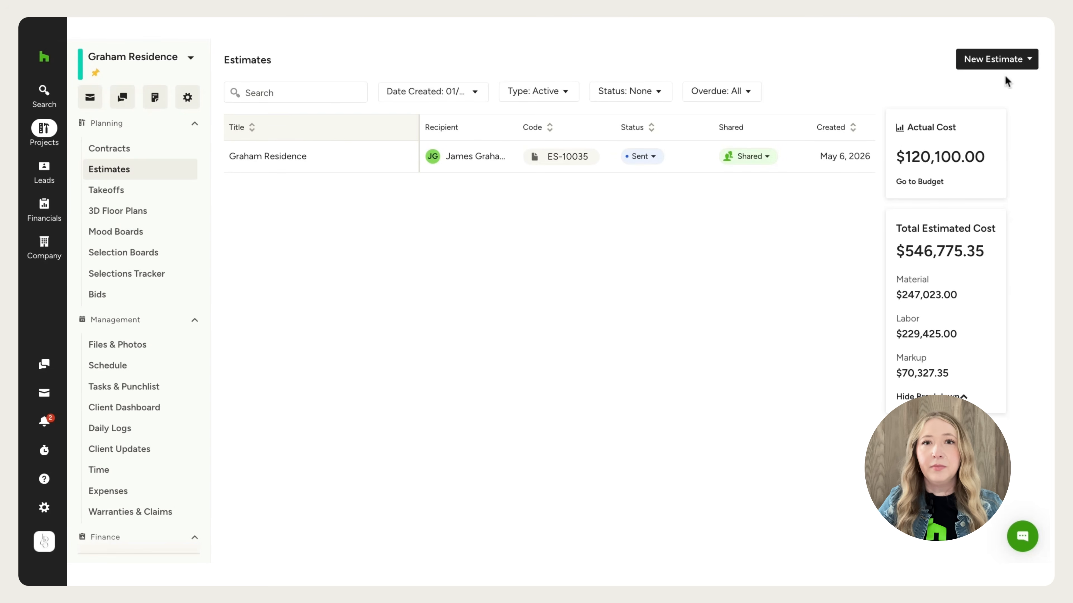
left_click(1027, 65)
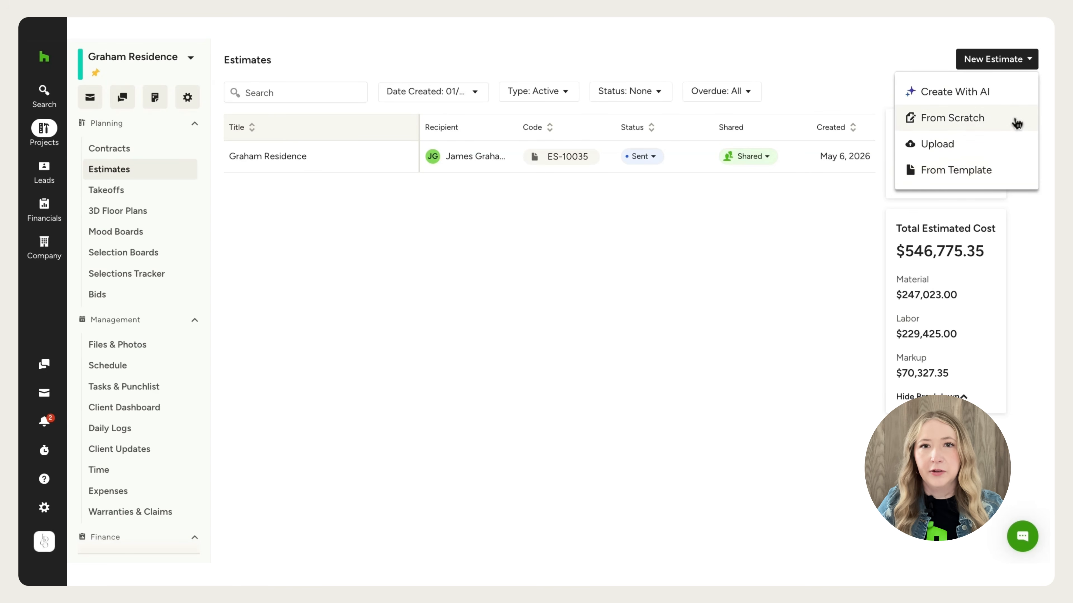
left_click(1015, 119)
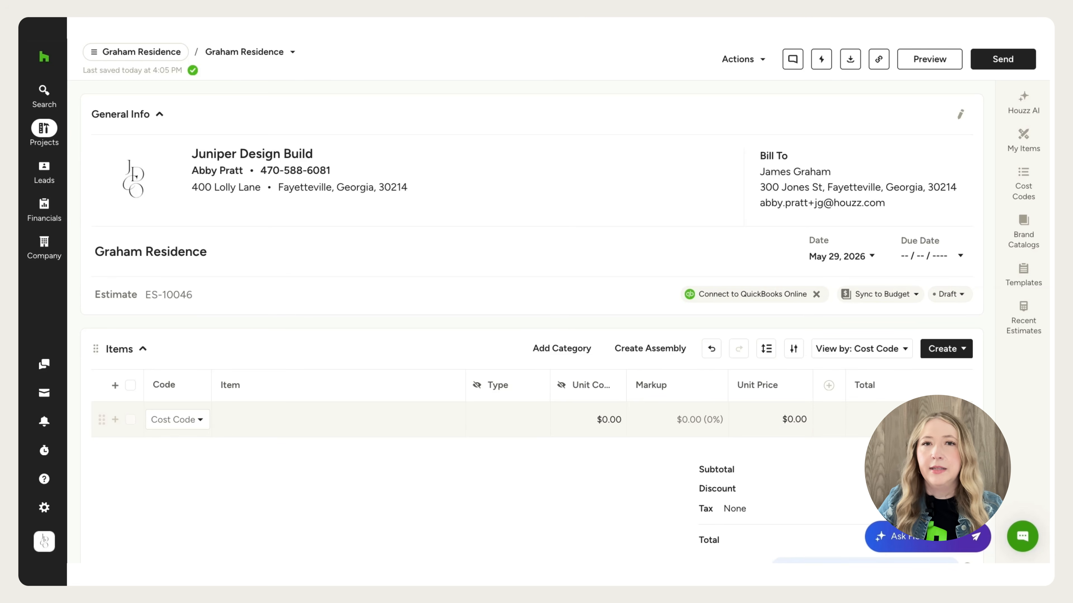
Step: Add a line item under cost code 1640 - Plumbing Fixtures with a unit cost of $15,000
left_click(177, 420)
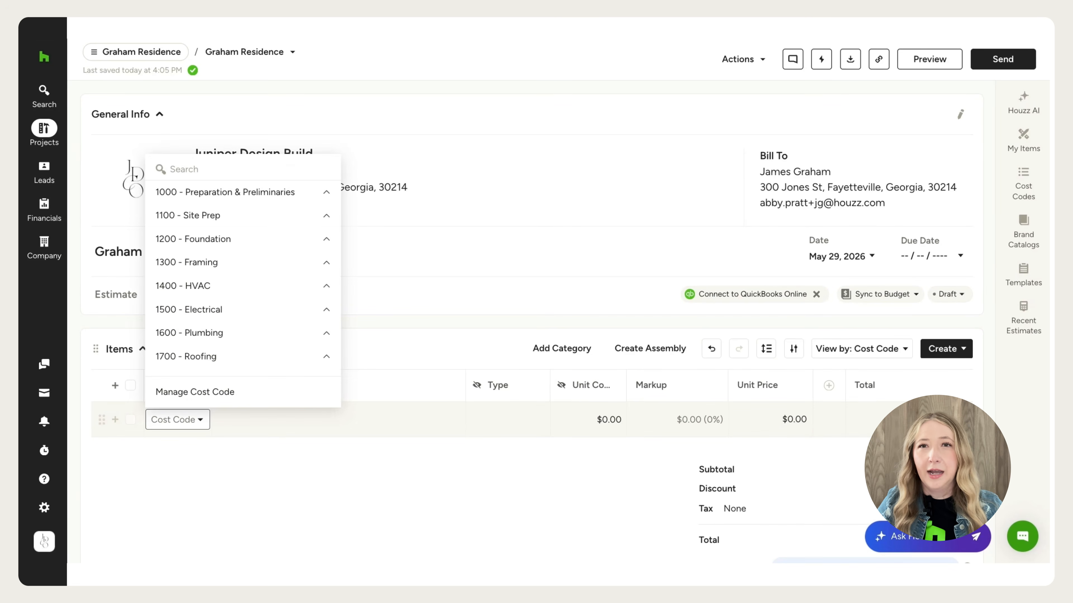
type("plum")
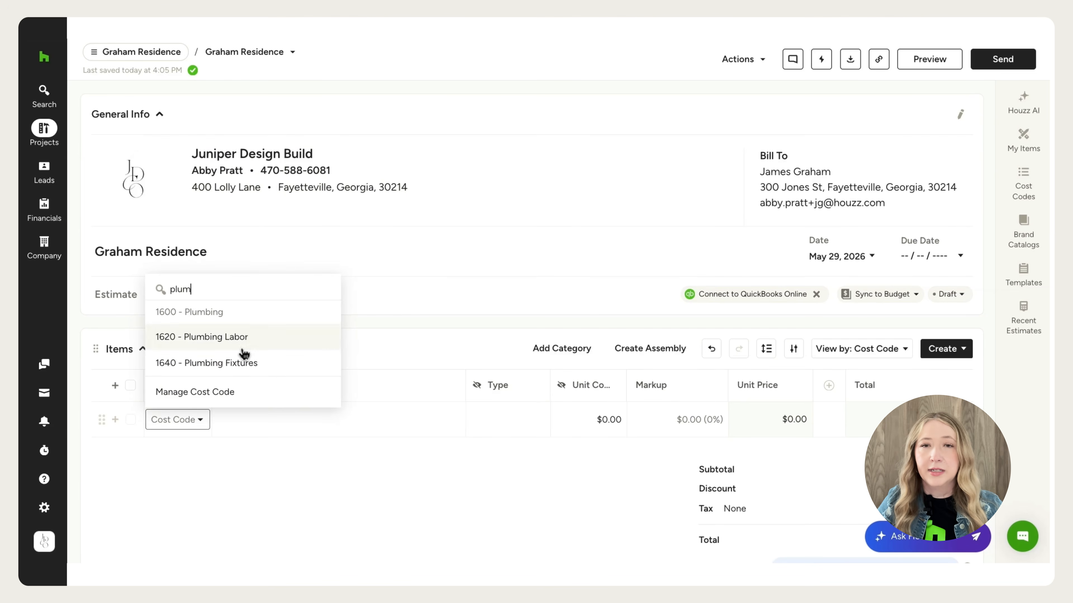
left_click(243, 364)
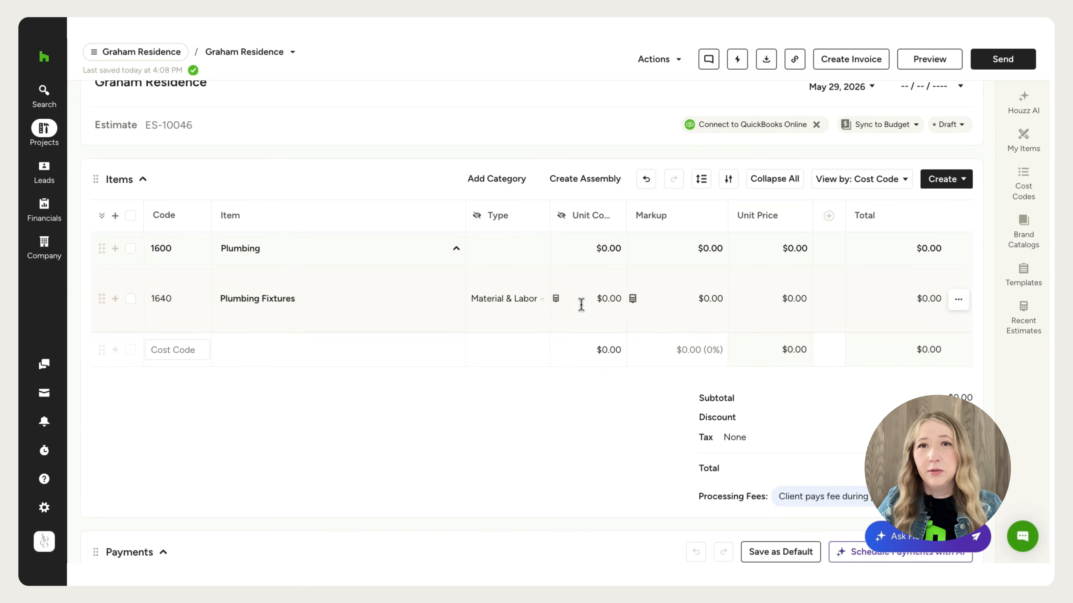
left_click(583, 300)
type("15000")
key("Return")
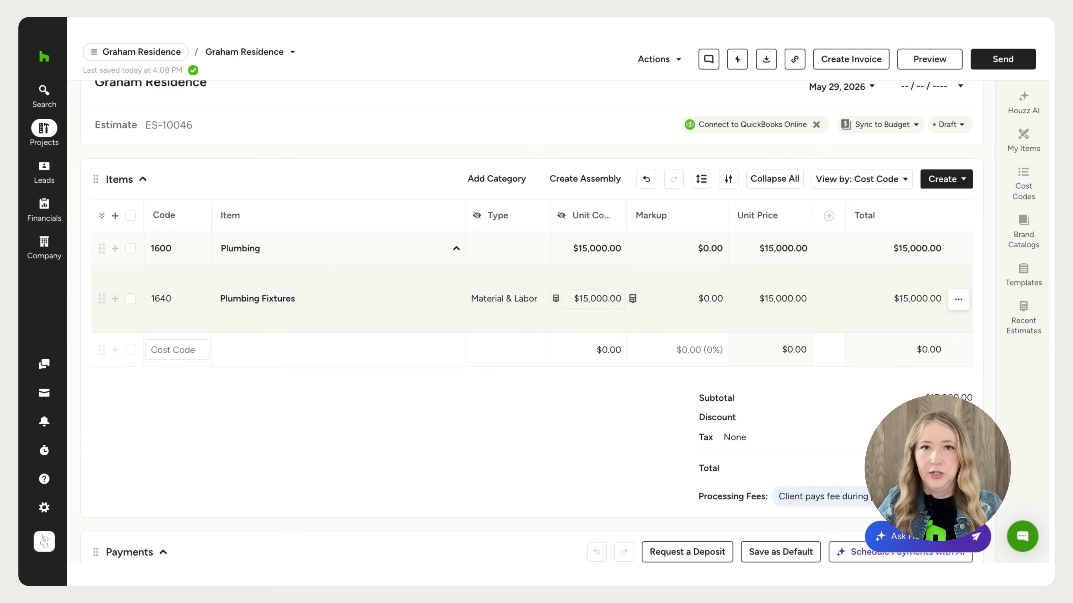
Step: Have Houzz AI draft line items for a 300 sq. ft. full gut kitchen renovation with a 15% mark-up and review the proposed items
left_click(1021, 143)
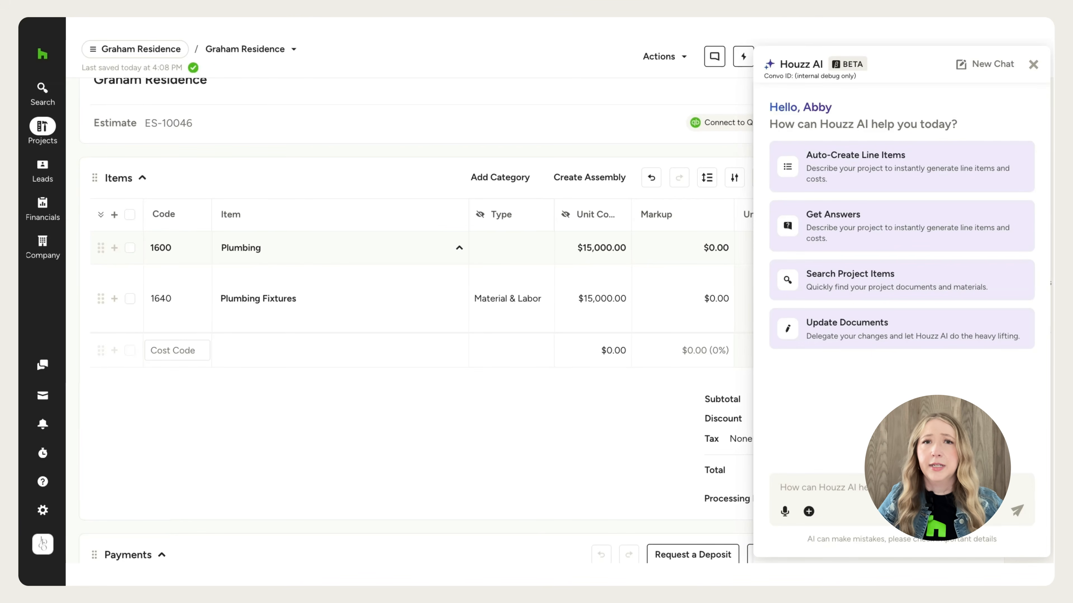
key("ctrl+v")
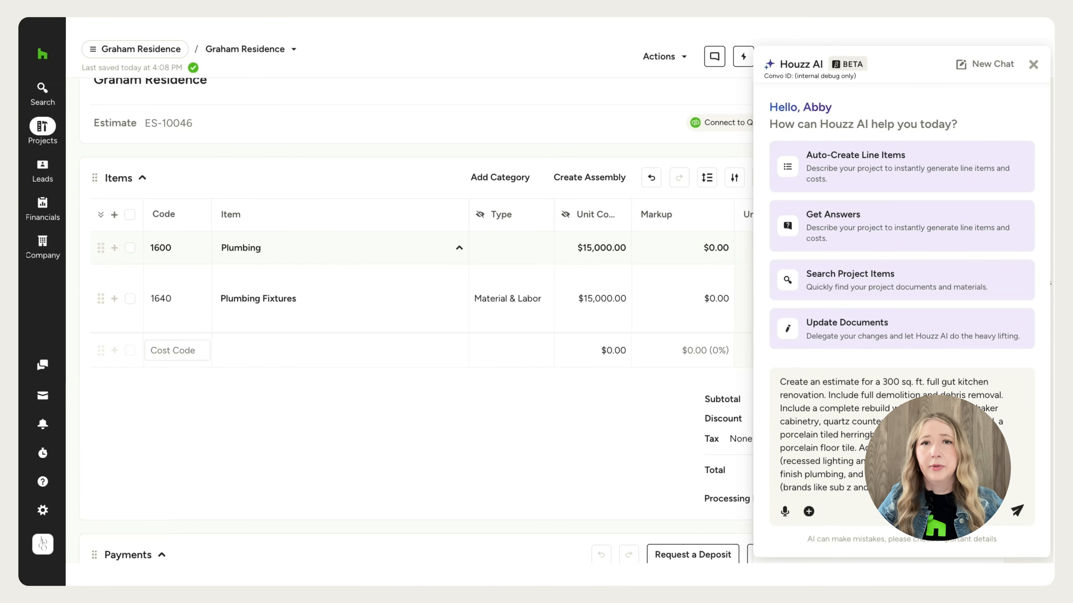
left_click(1018, 511)
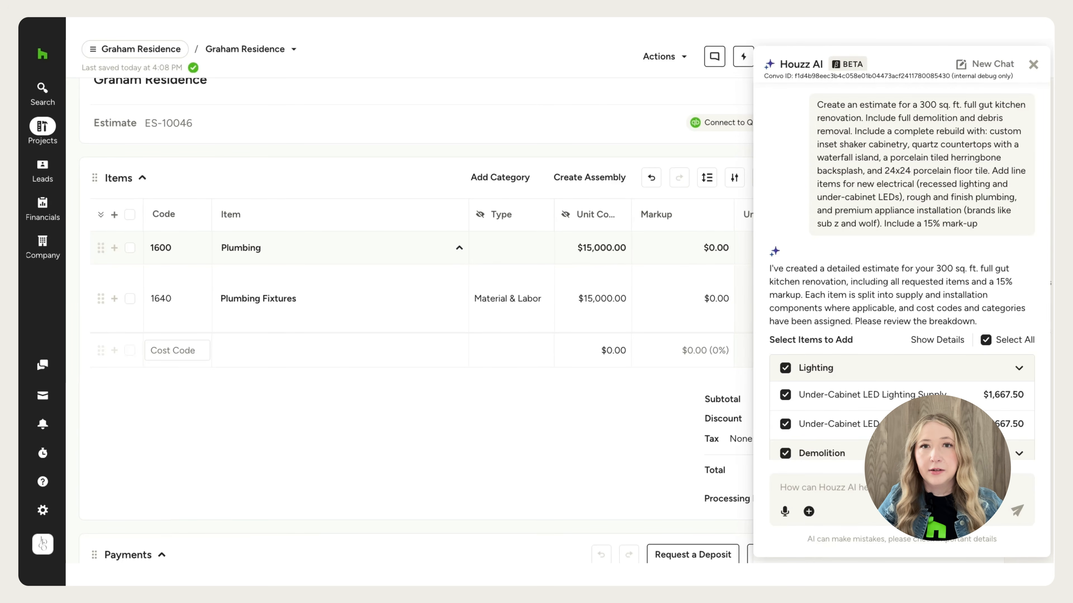
scroll(902, 271, "down", 5)
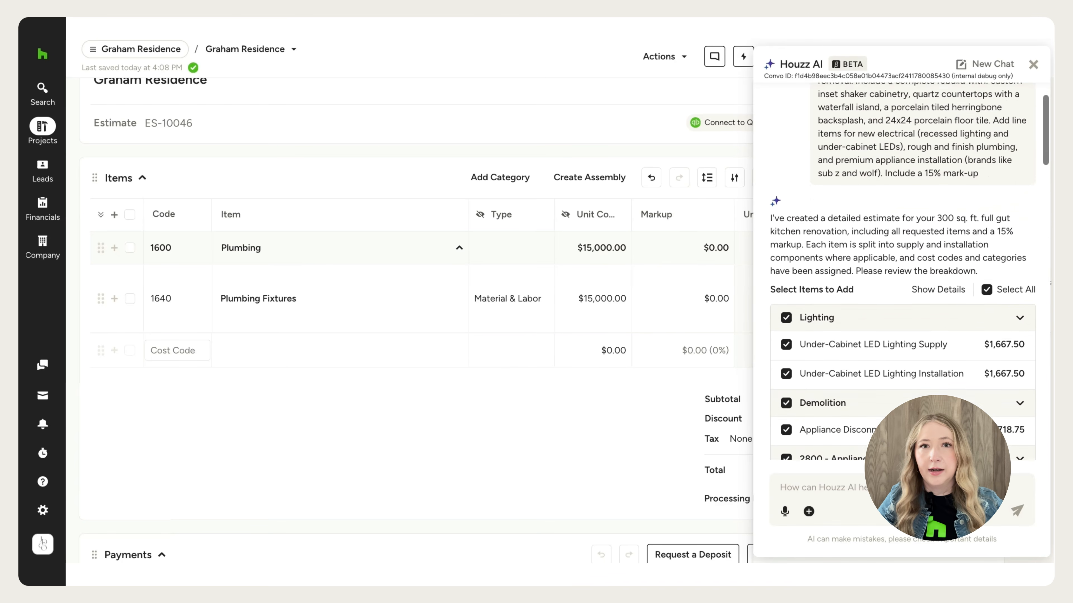
scroll(902, 270, "down", 4)
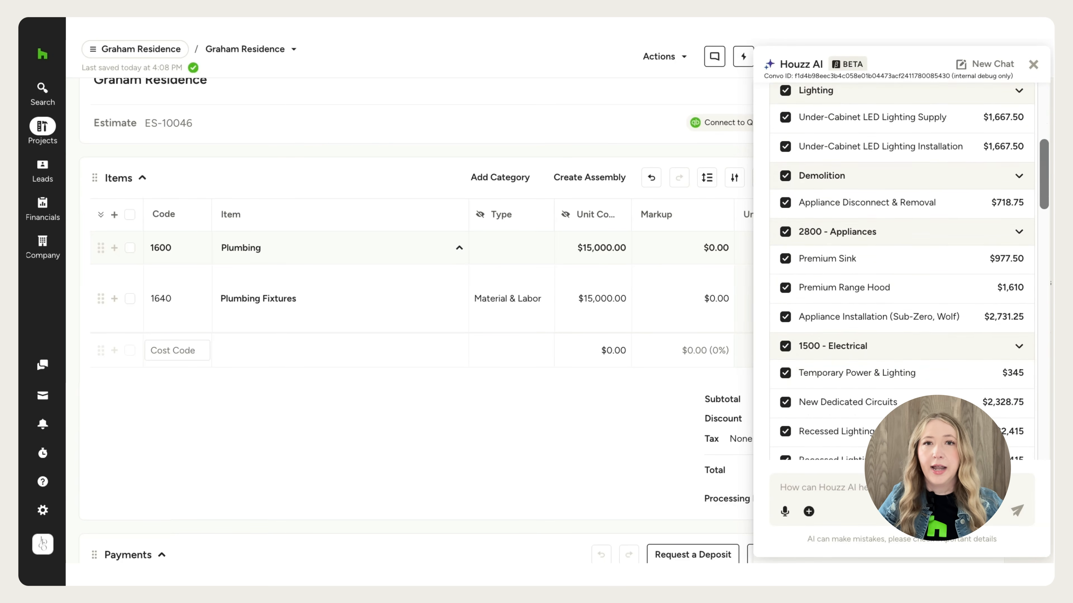
scroll(902, 270, "down", 8)
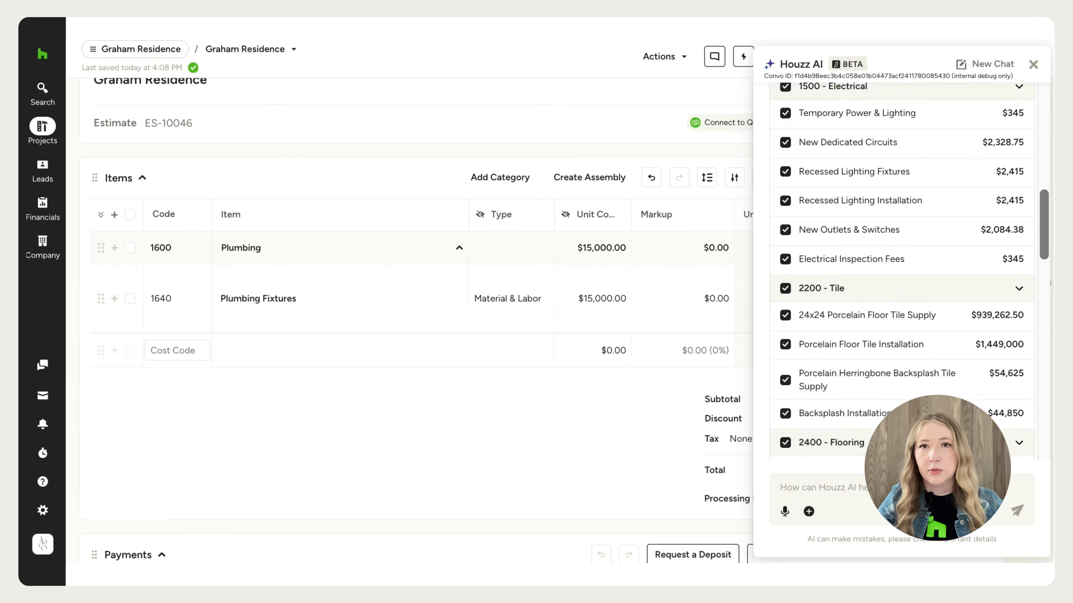
scroll(1023, 333, "down", 12)
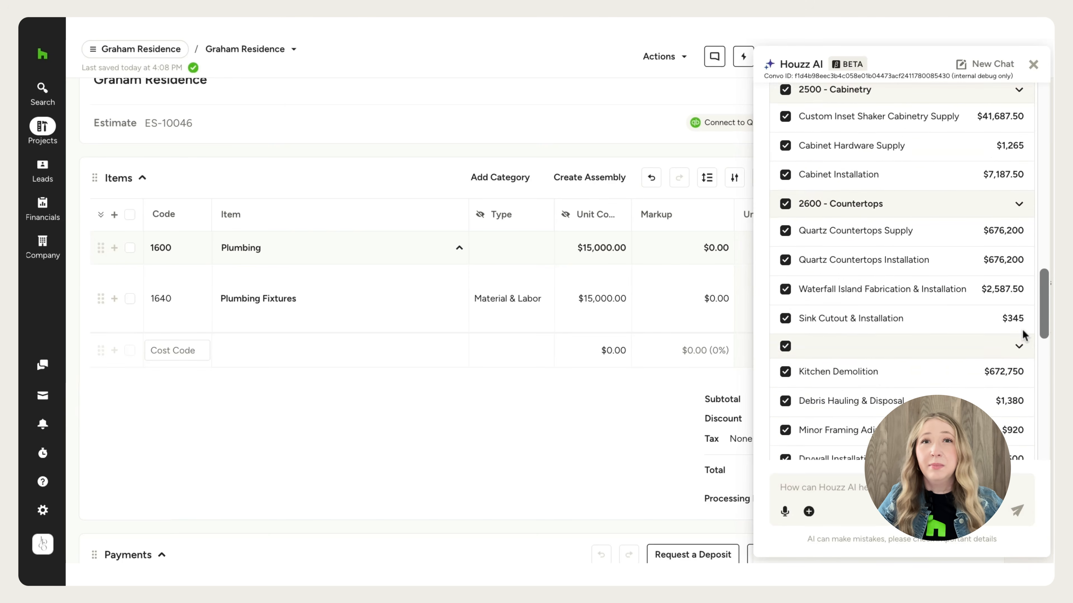
scroll(1022, 333, "down", 2)
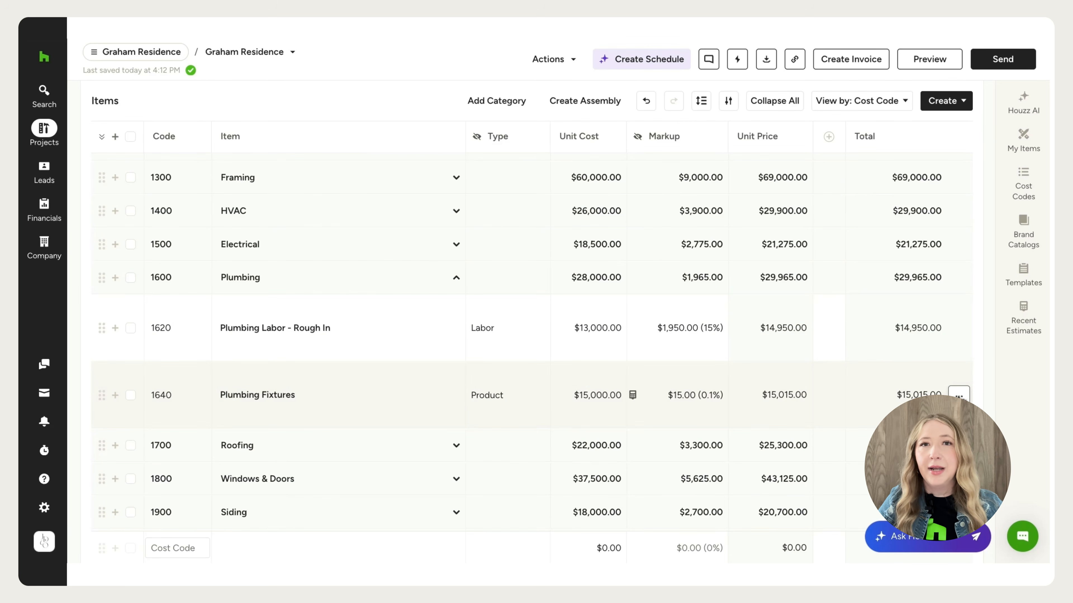
Step: Set the Plumbing Fixtures line as an allowance item and create its selections board with a due date of May 30, 2026
left_click(959, 395)
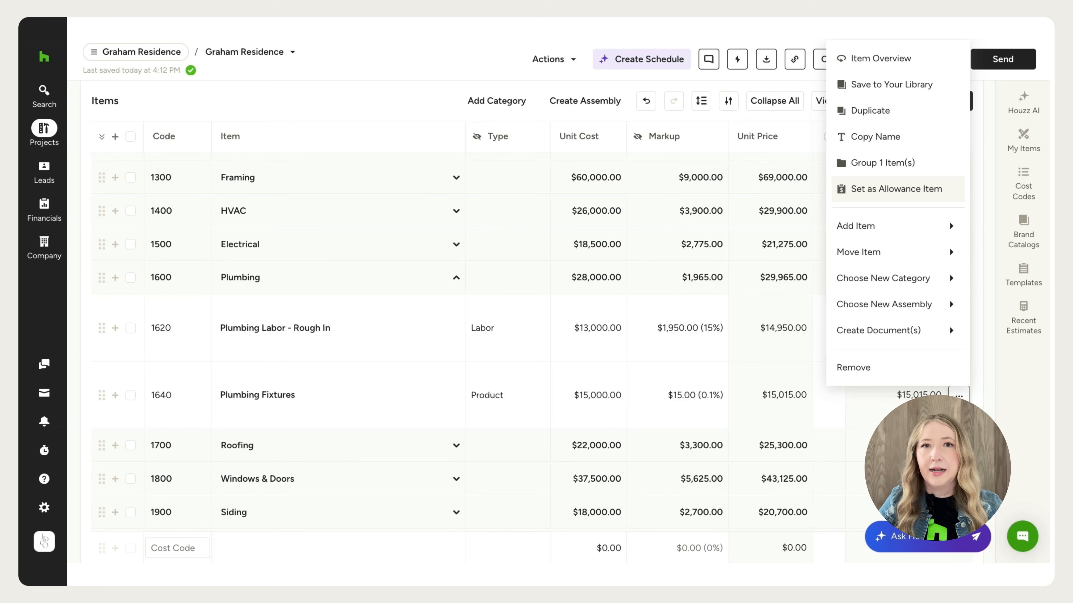
left_click(896, 189)
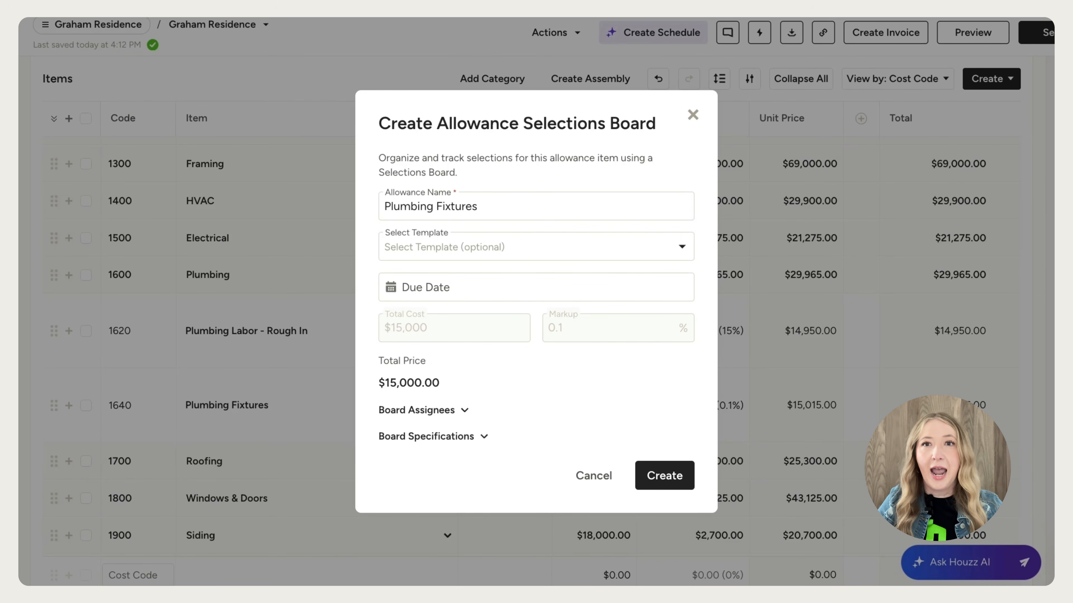
left_click(555, 287)
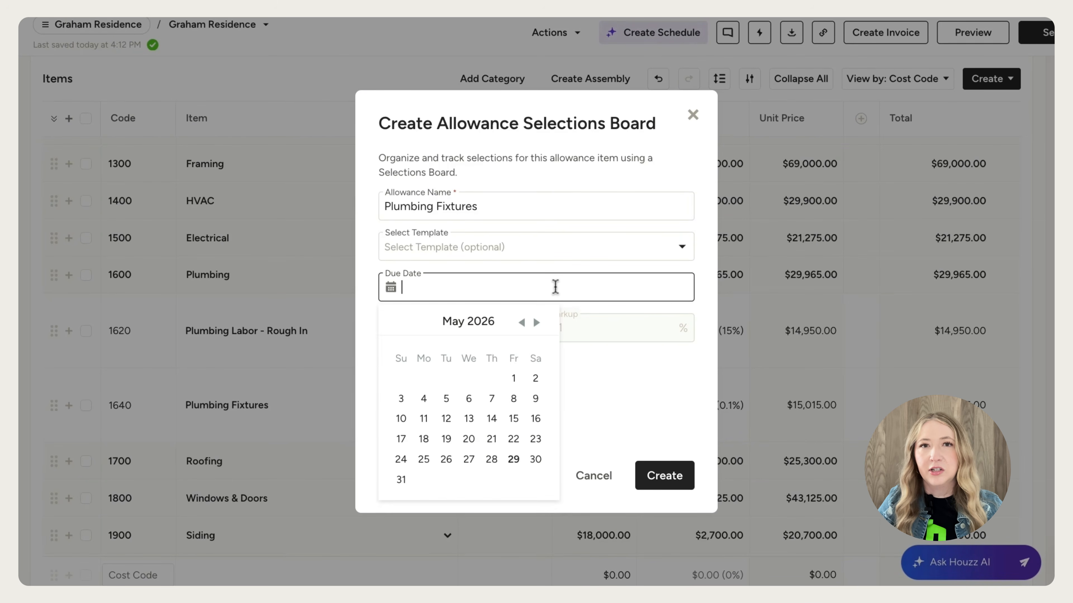
left_click(535, 460)
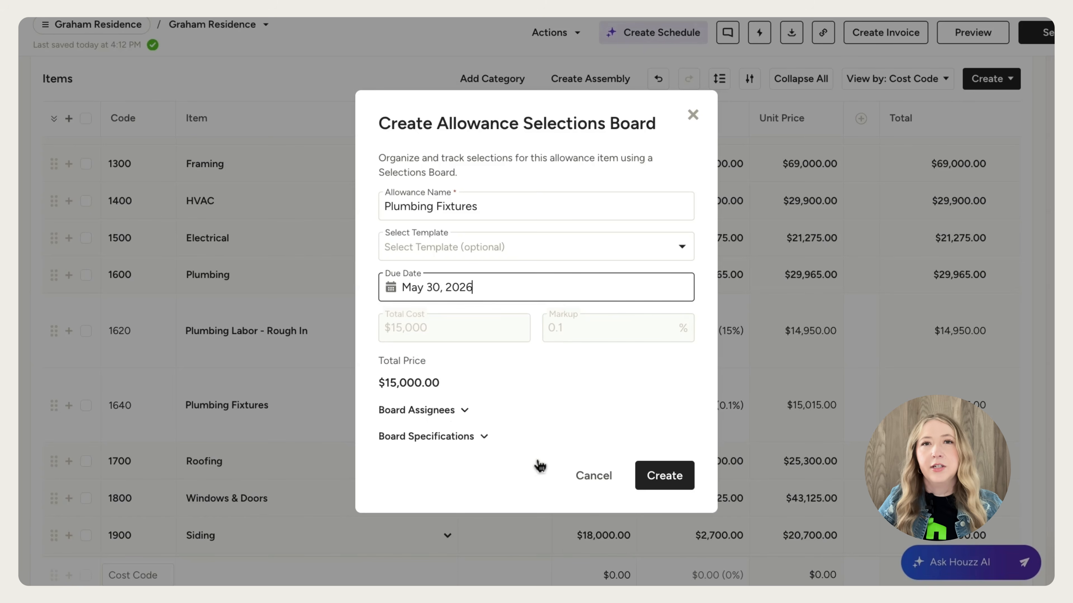
mouse_move(407, 323)
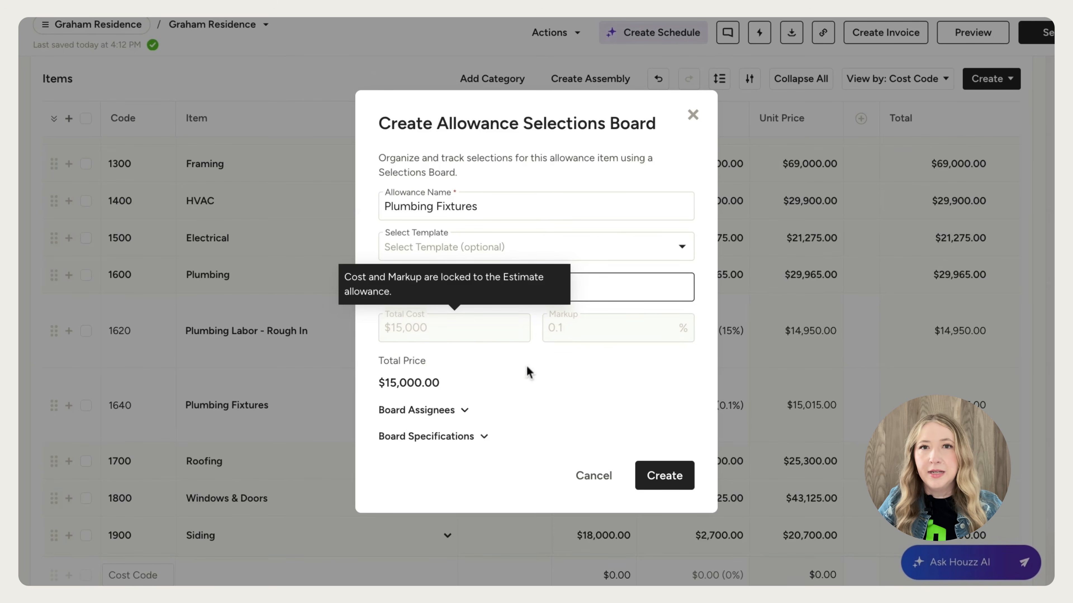
left_click(684, 475)
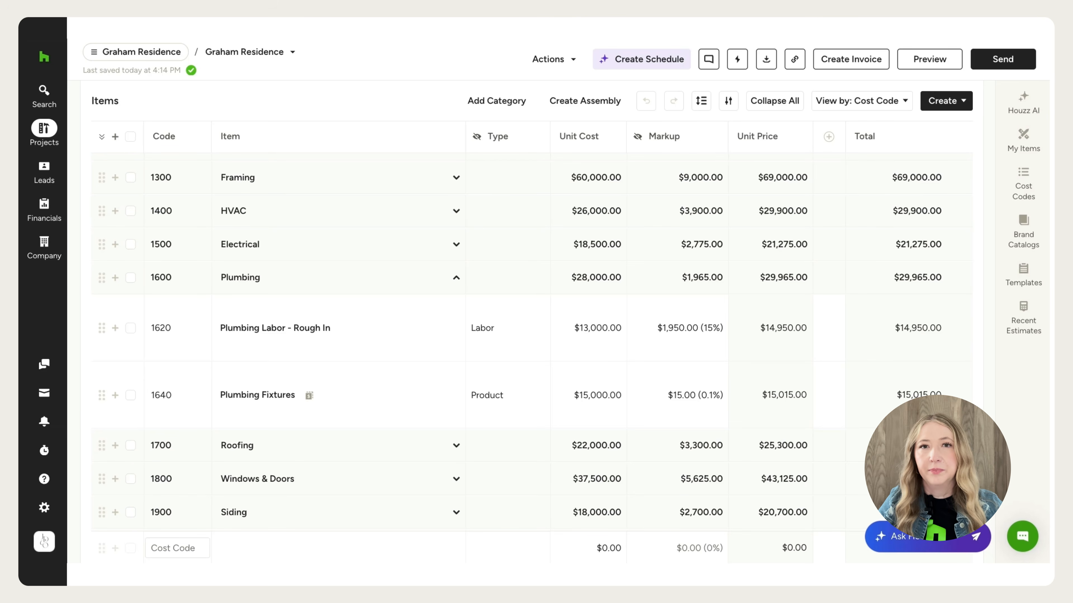
Step: Preview the estimate as the client sees it, checking it without the cost code breakdown and inspecting the Preparation & Preliminaries items
left_click(945, 68)
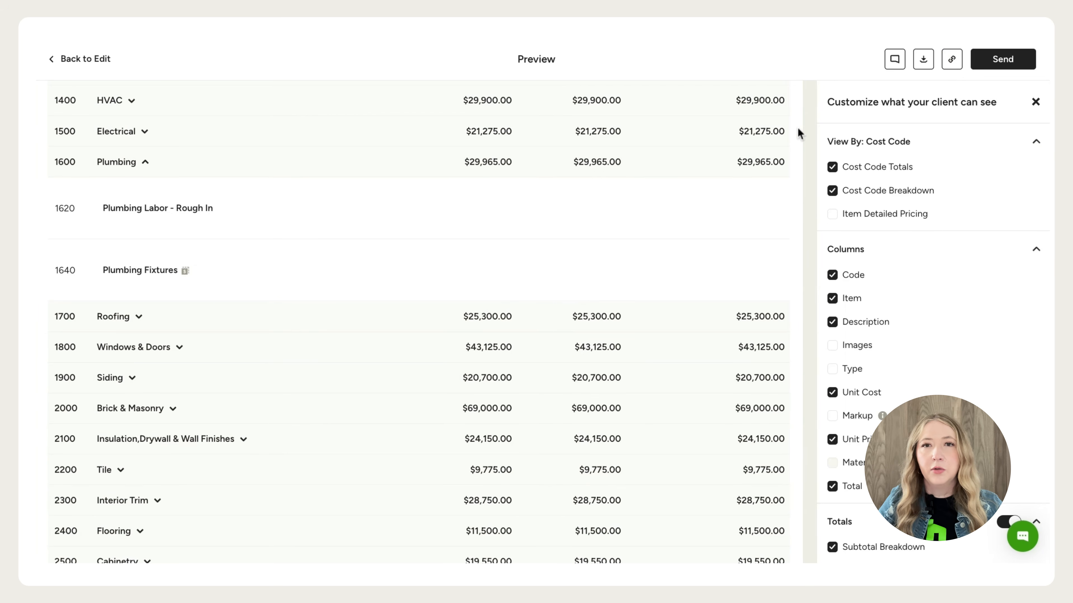
scroll(799, 134, "up", 3)
scroll(800, 134, "up", 6)
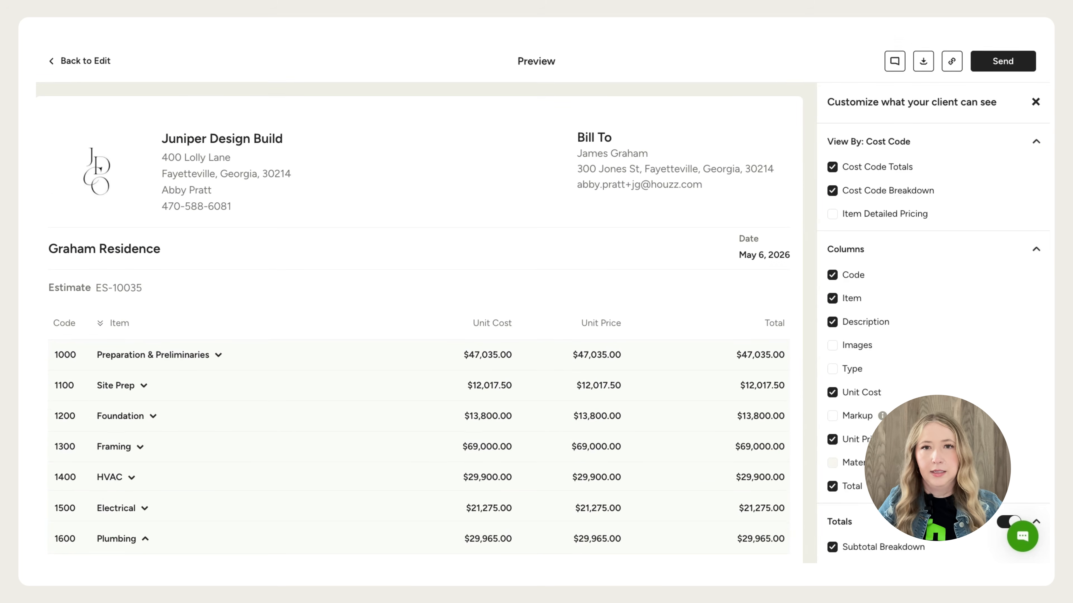
left_click(833, 191)
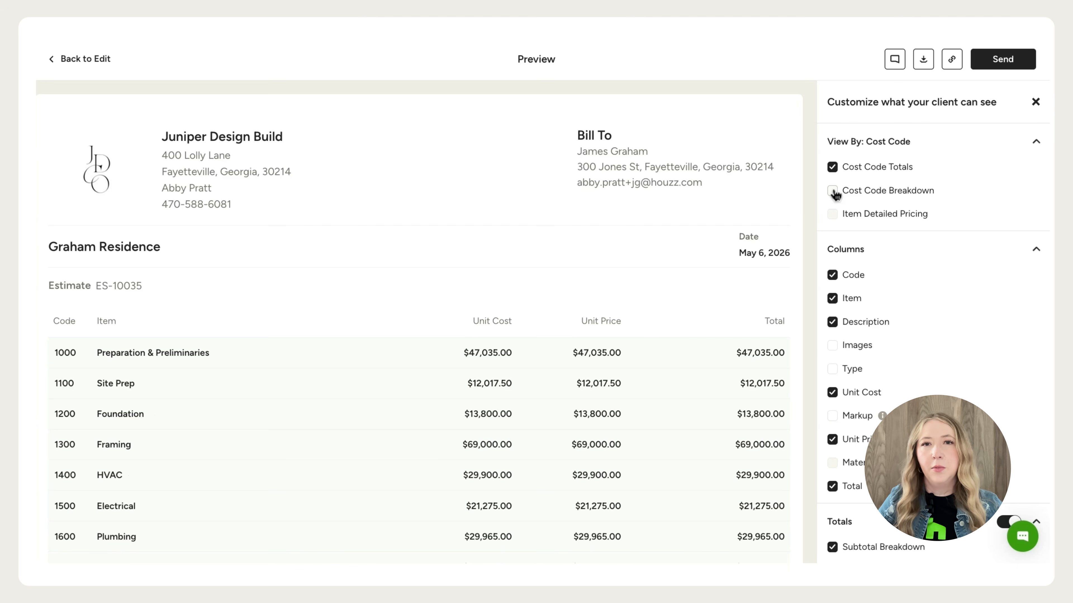
left_click(832, 191)
left_click(220, 354)
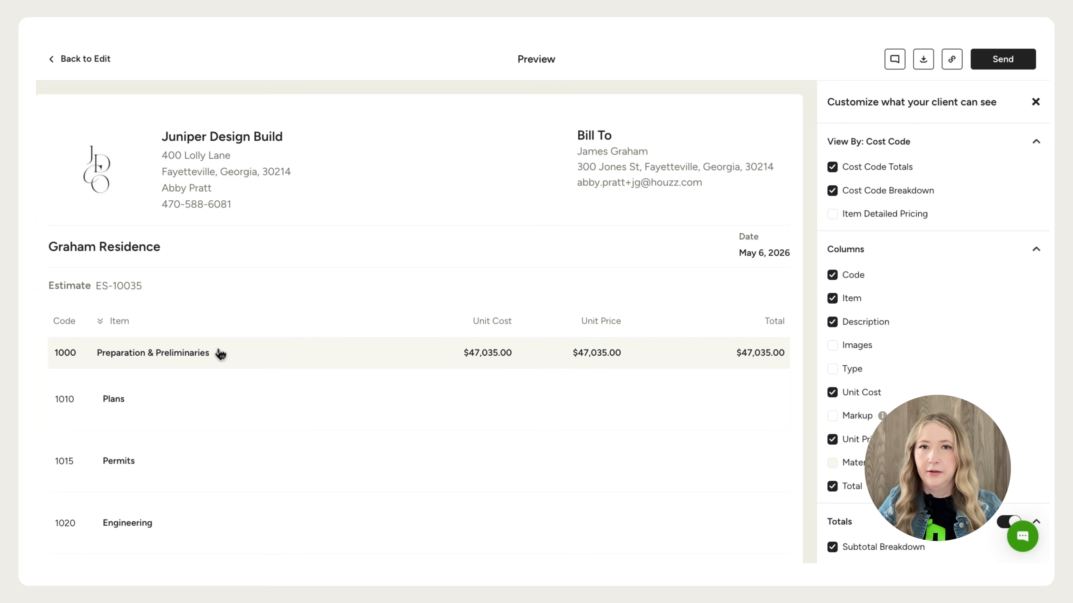
left_click(220, 353)
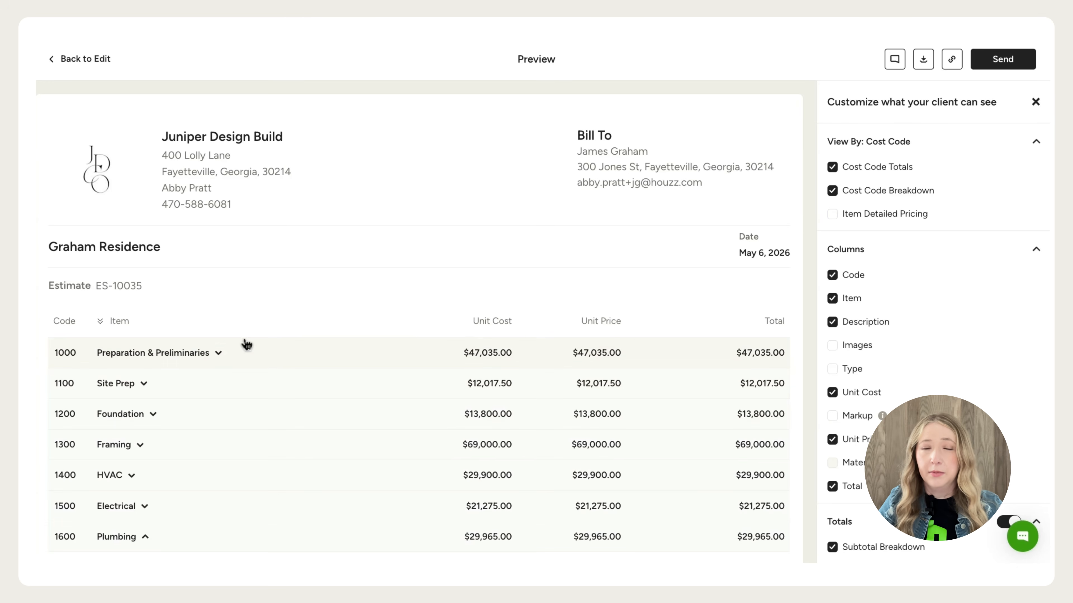
Step: Show item detailed pricing and the Markup column in the client's view of the estimate and review the cost code rows
left_click(833, 213)
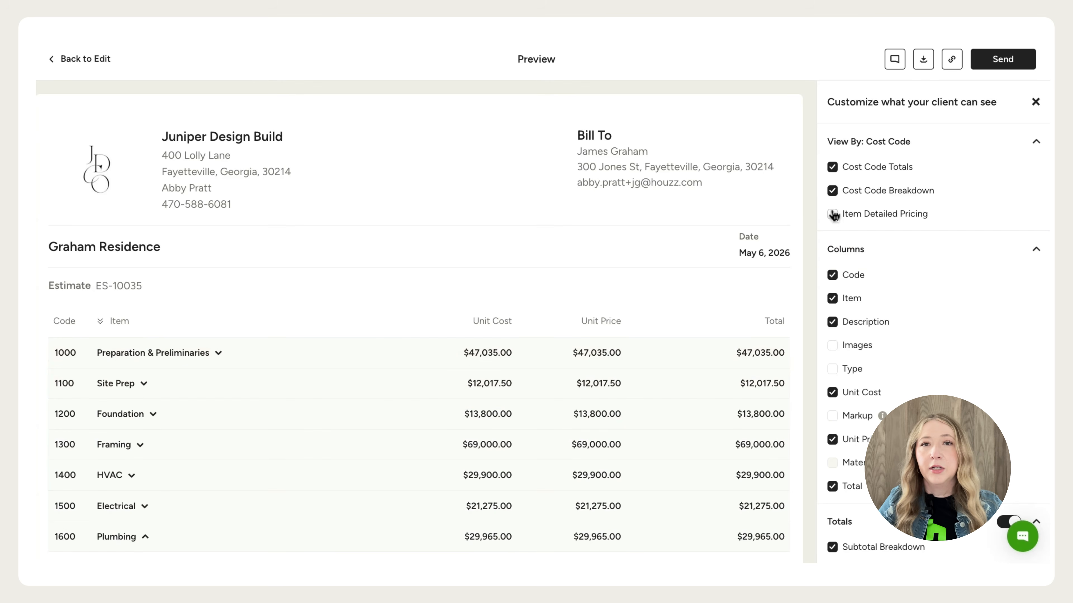
left_click(832, 416)
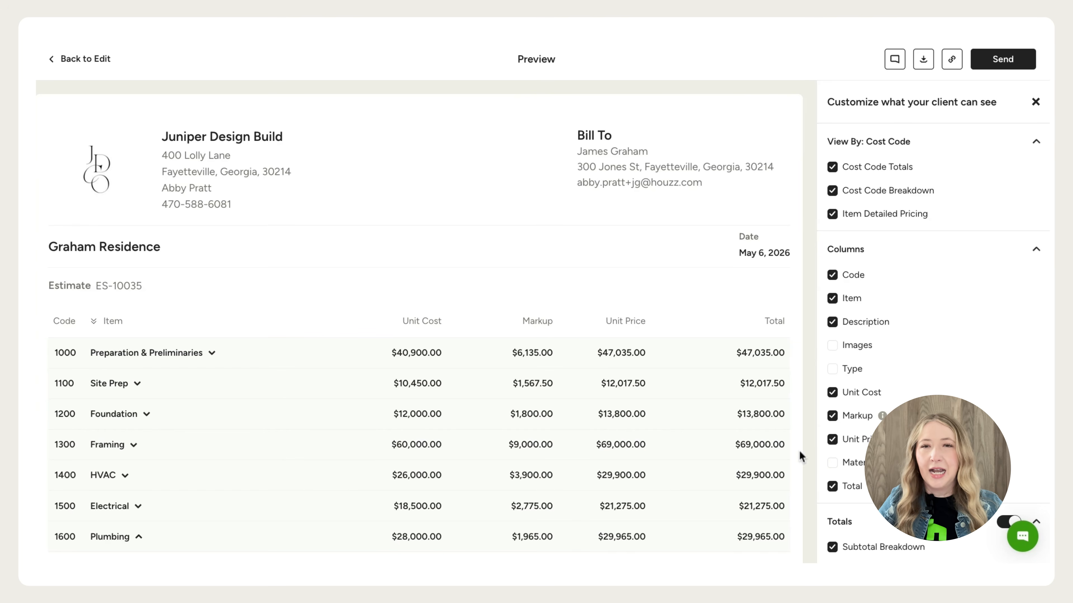
scroll(798, 455, "down", 6)
scroll(797, 457, "down", 7)
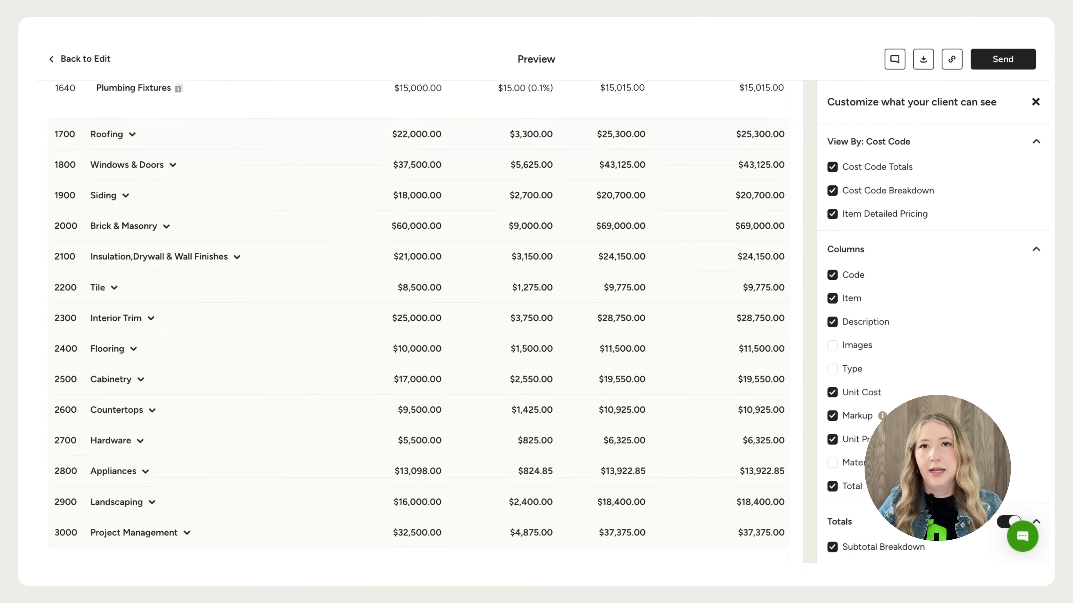
Step: Prepare to send the estimate, review the text message version, and set it to go out by both email and text
left_click(1002, 58)
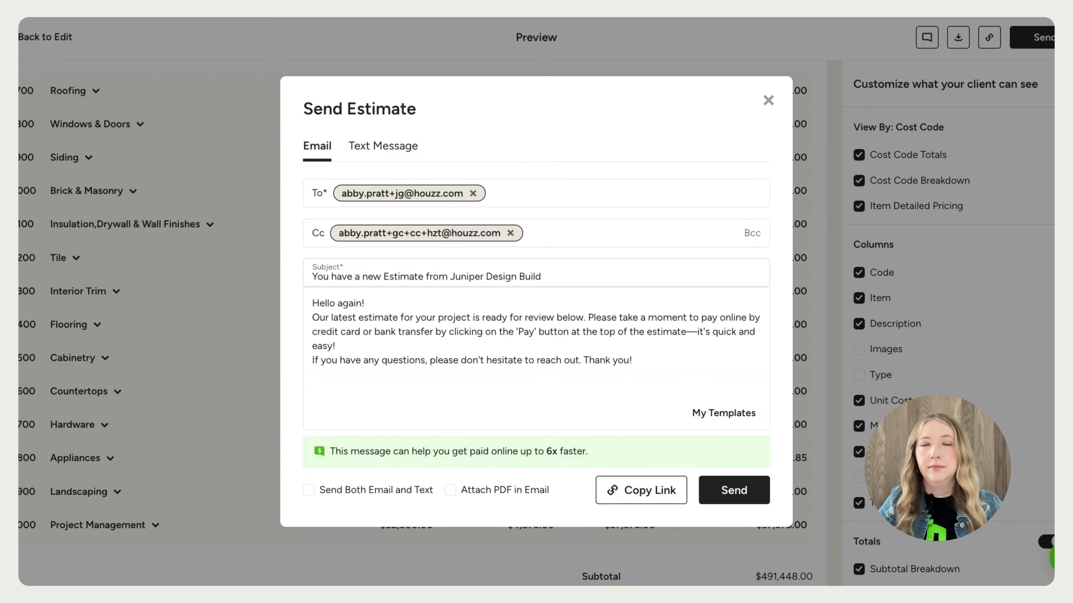
left_click(390, 153)
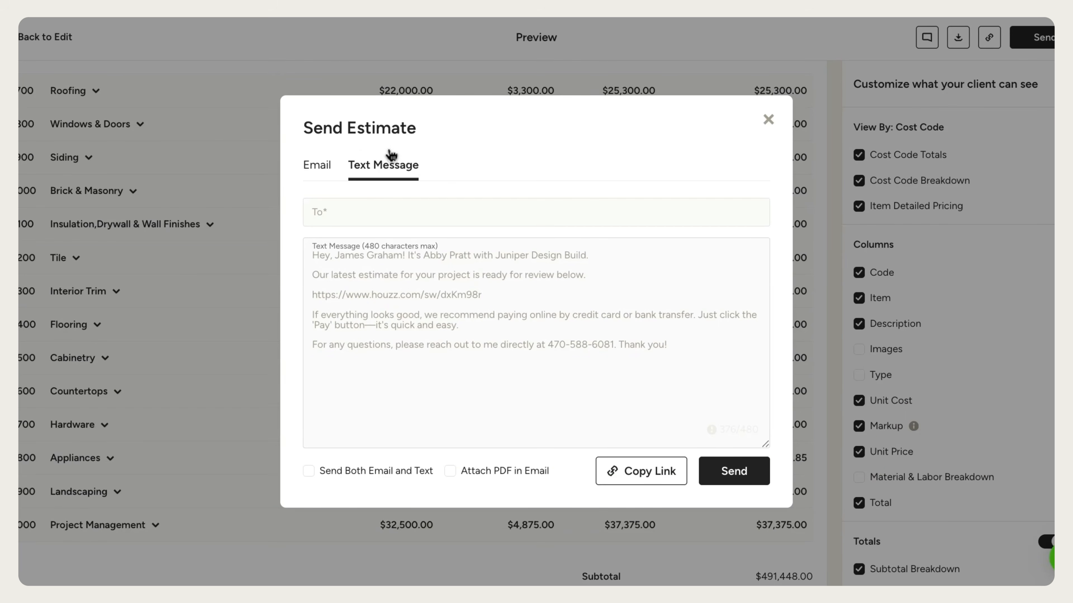
left_click(321, 171)
left_click(309, 490)
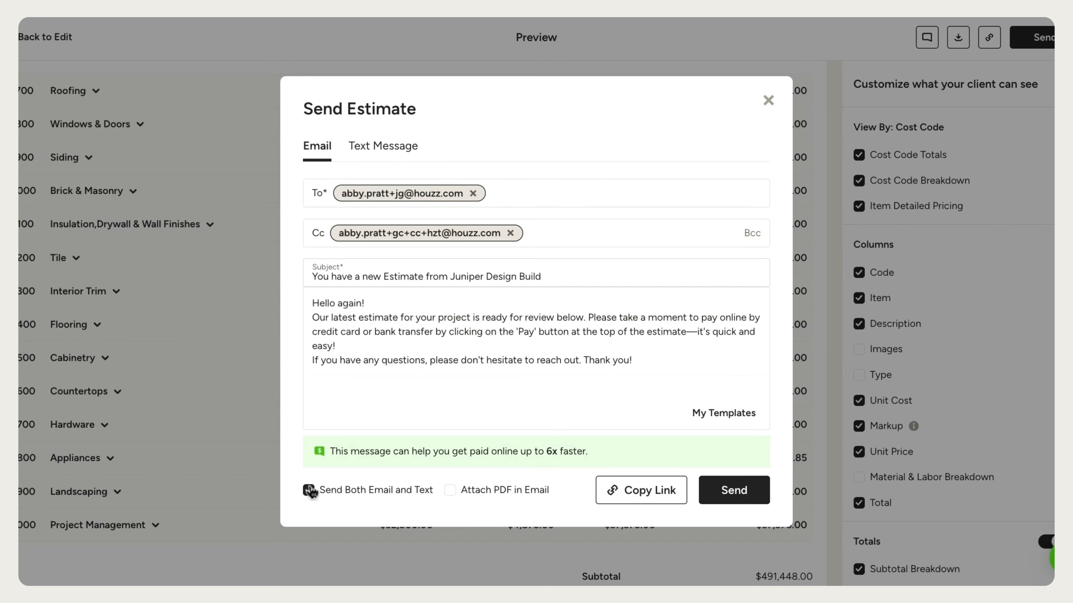